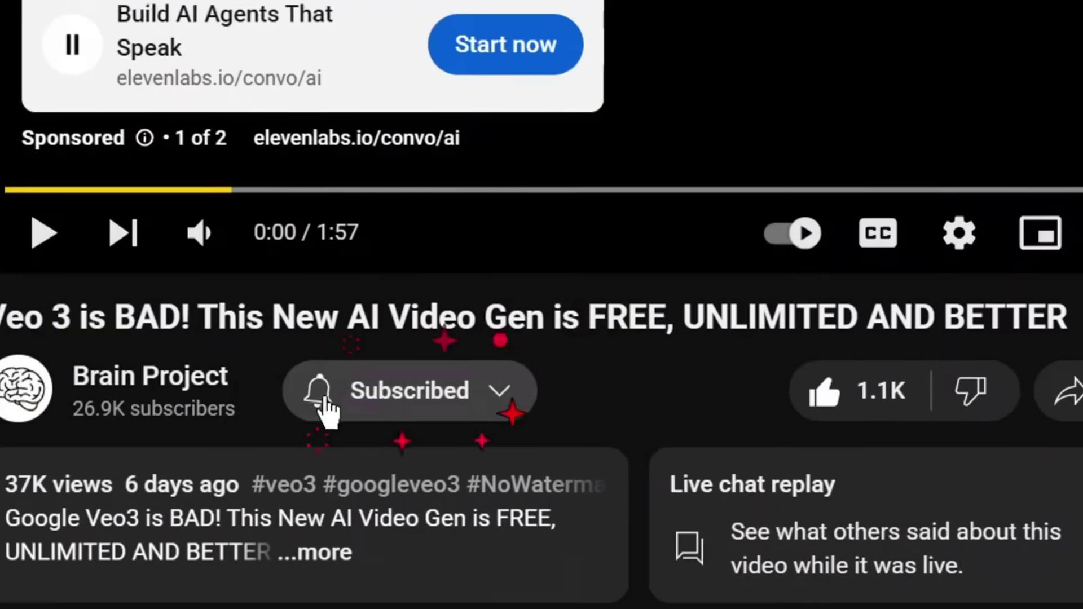
left_click(189, 388)
- Subscribe to the Brain Project channel with All notifications and post the comment 'I want the full document'
left_click(176, 427)
left_click(709, 562)
type("I want the full document")
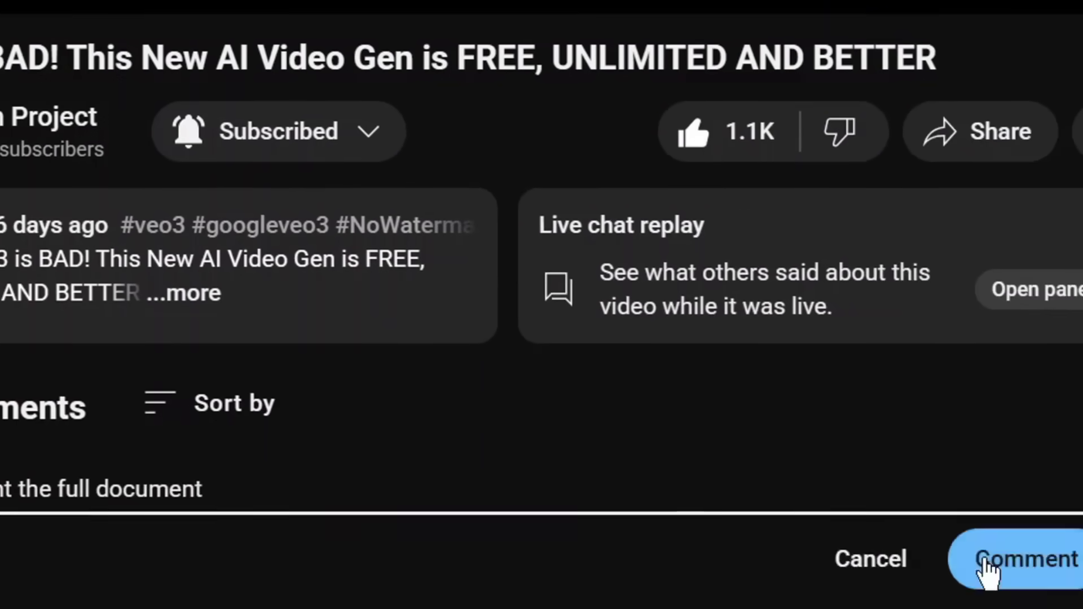
left_click(988, 564)
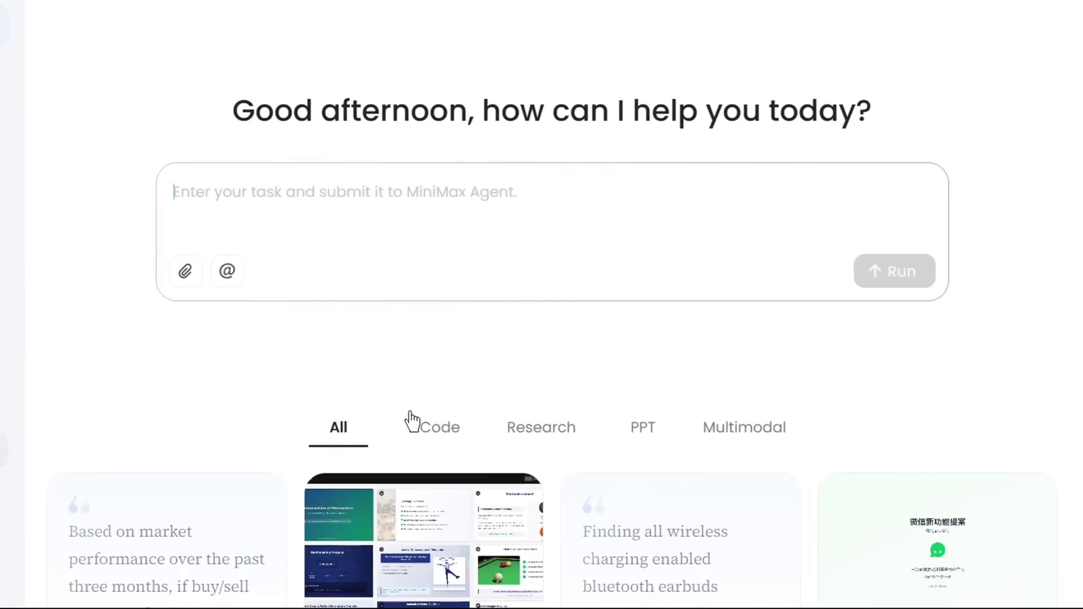
- Browse the Code, Research and PPT example cards, finishing on the Multimodal example tasks
scroll(412, 421, "down", 5)
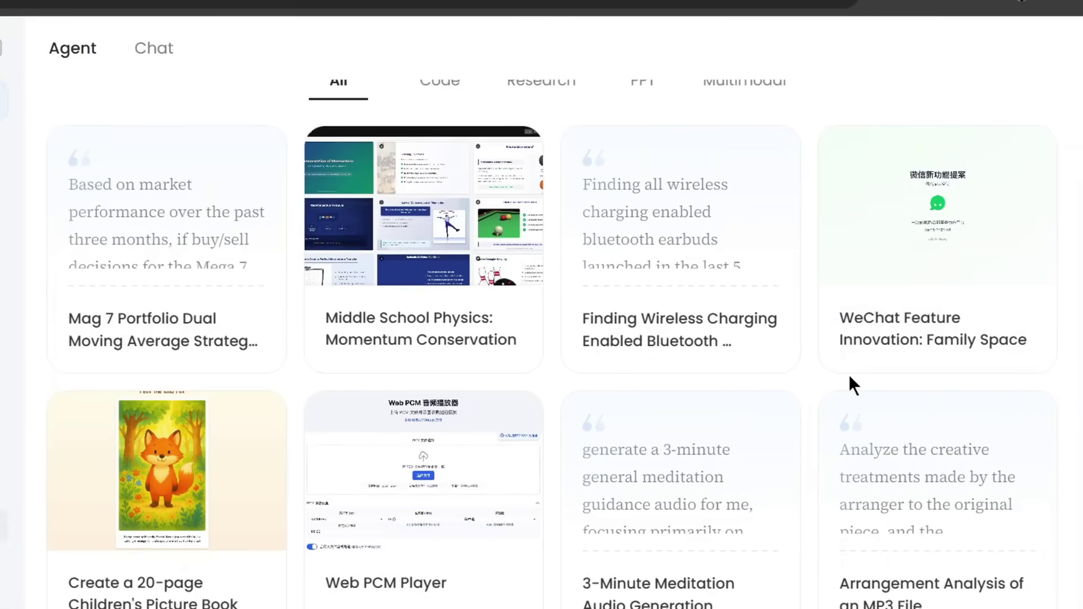
scroll(452, 329, "up", 5)
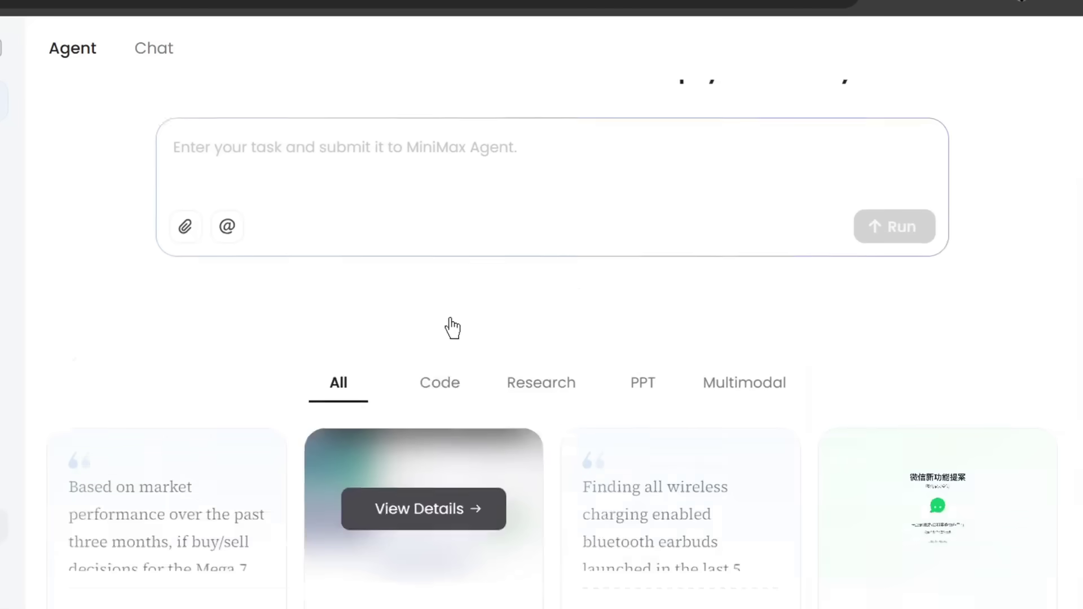
scroll(453, 329, "up", 2)
left_click(440, 507)
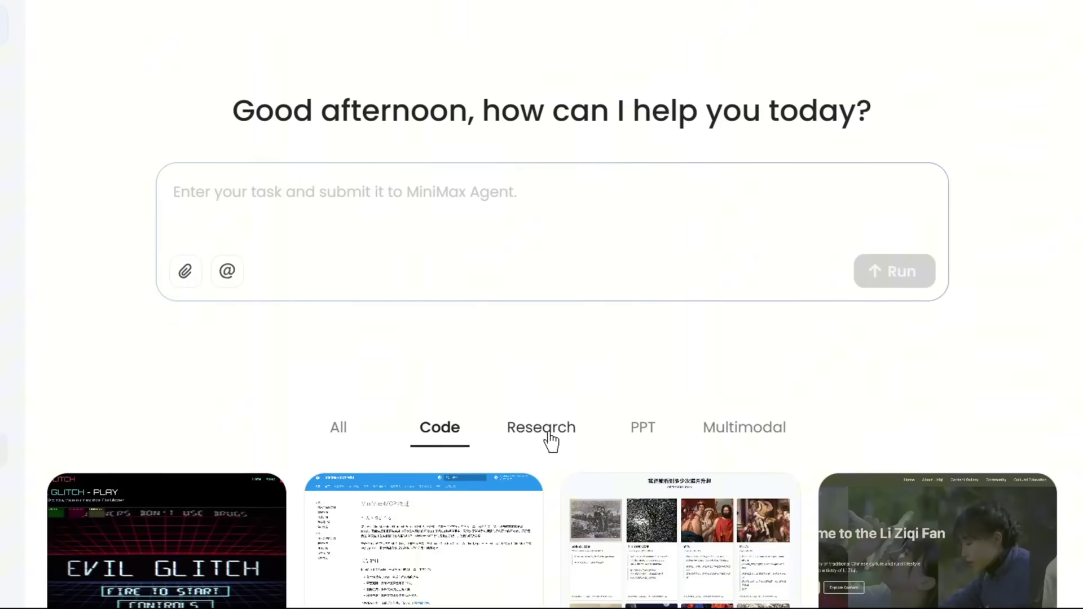
left_click(541, 429)
scroll(552, 435, "down", 3)
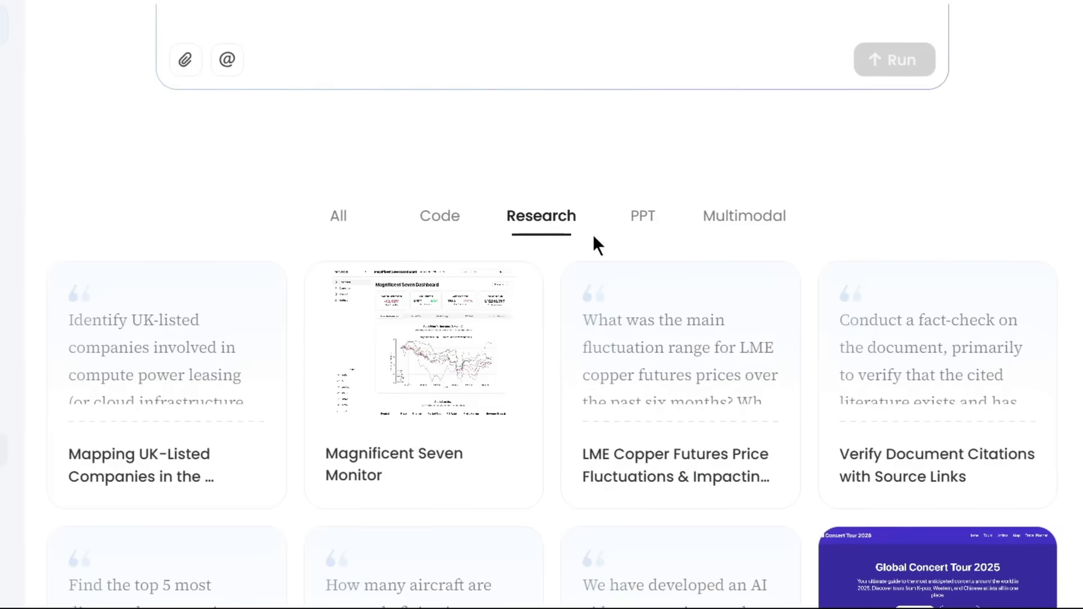
left_click(642, 220)
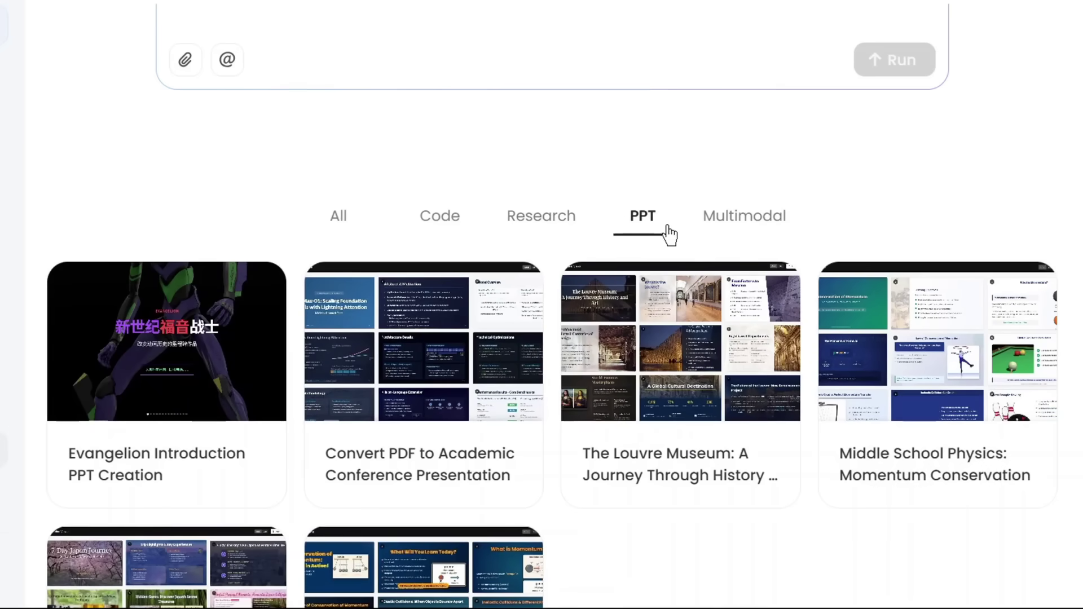
left_click(715, 223)
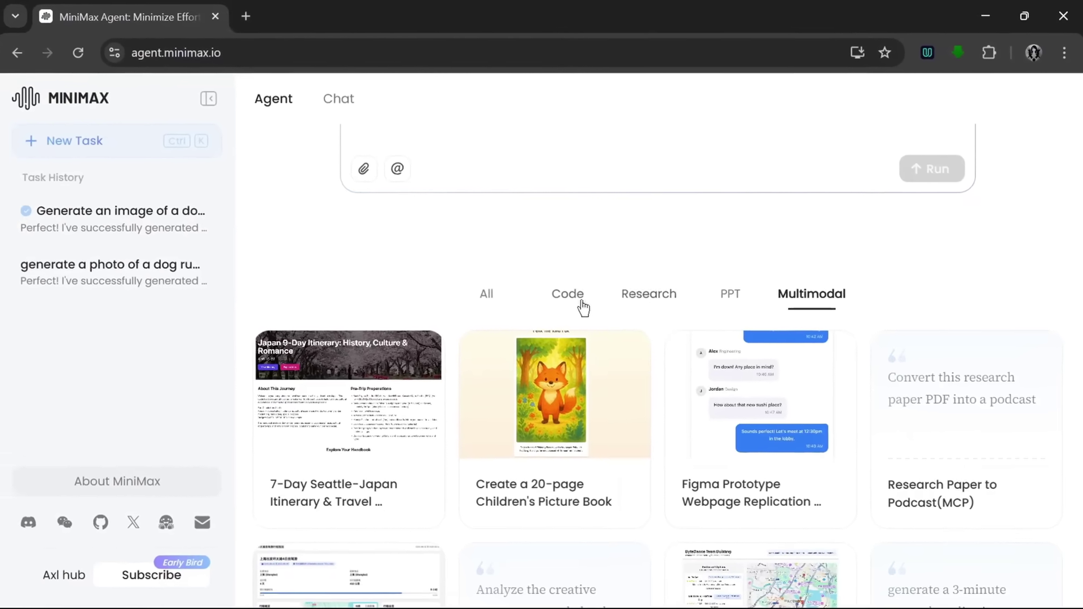
- Switch the example grid to Code tasks and look through its cards
left_click(561, 296)
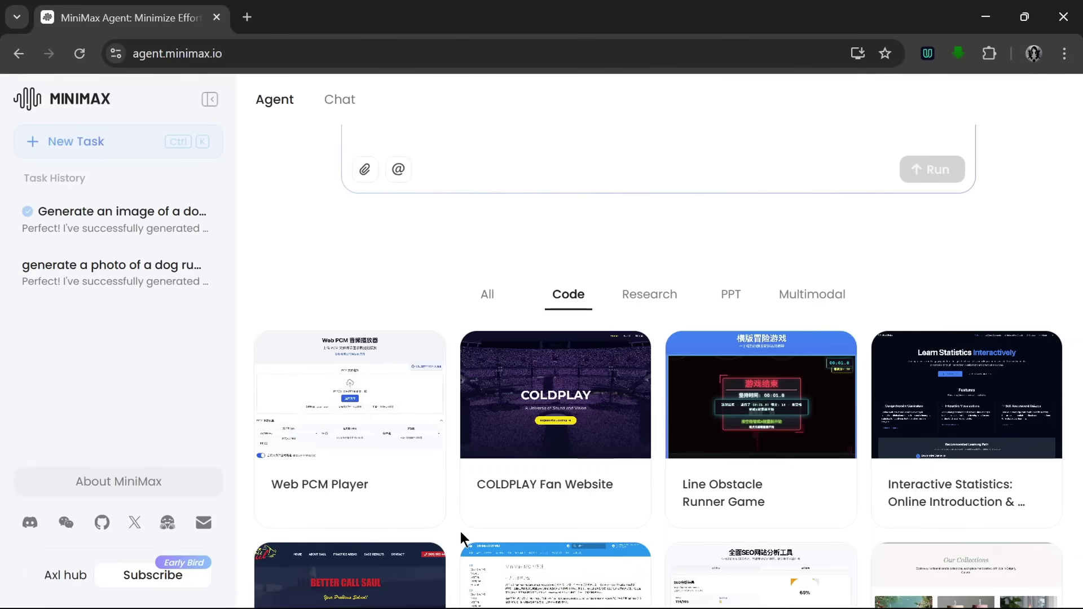
mouse_move(457, 522)
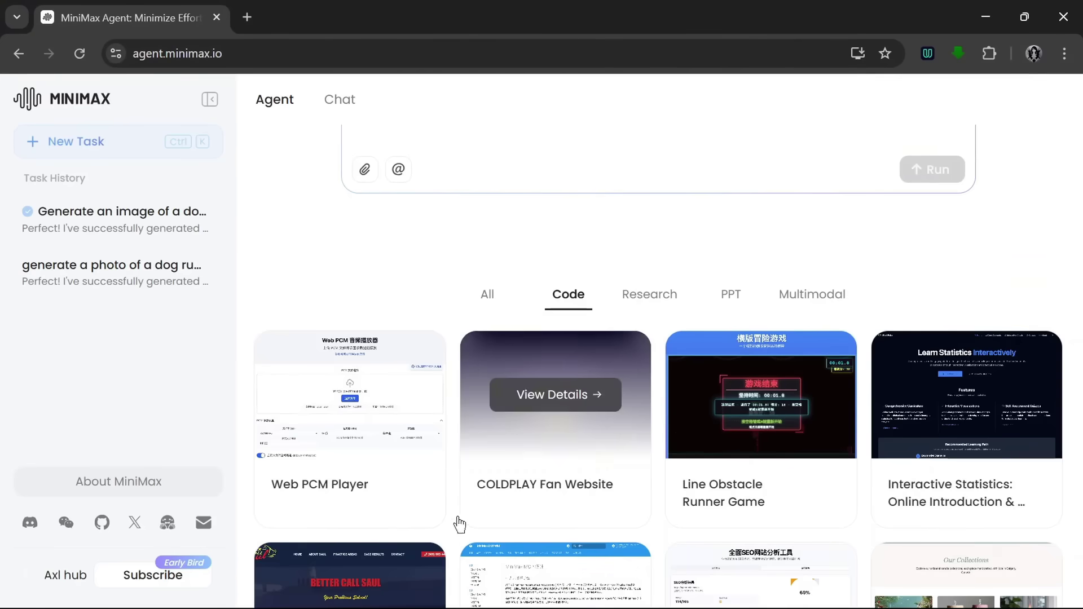
scroll(550, 491, "down", 5)
scroll(551, 491, "up", 3)
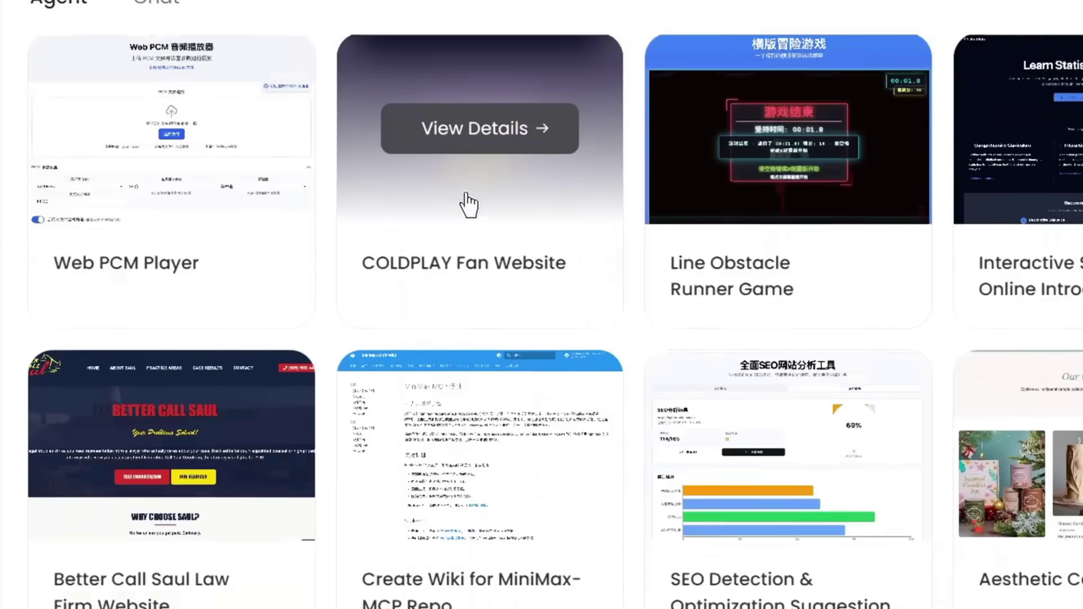
mouse_move(763, 333)
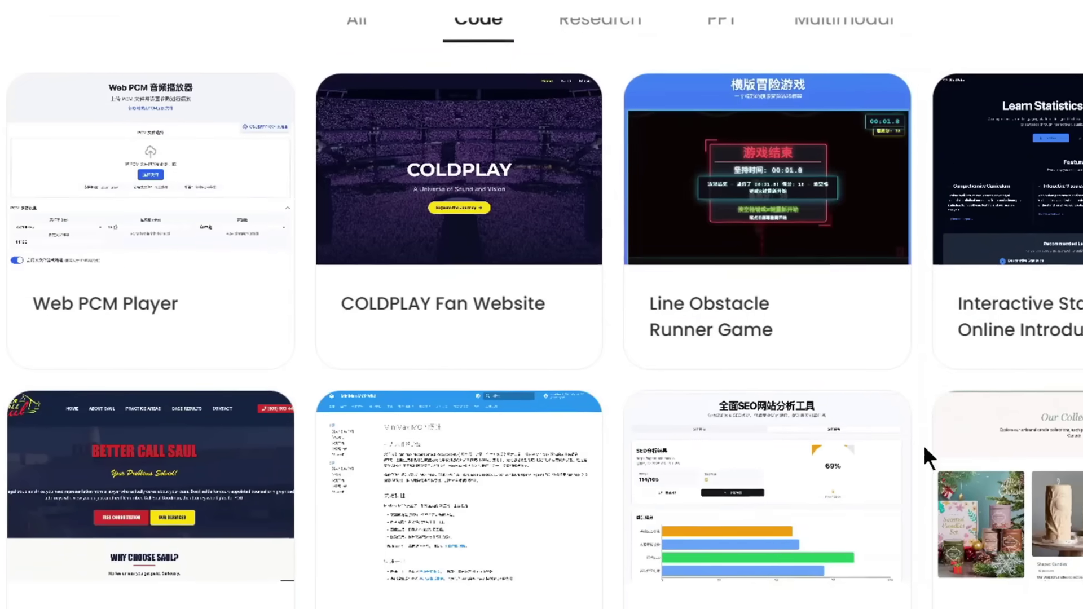
mouse_move(958, 558)
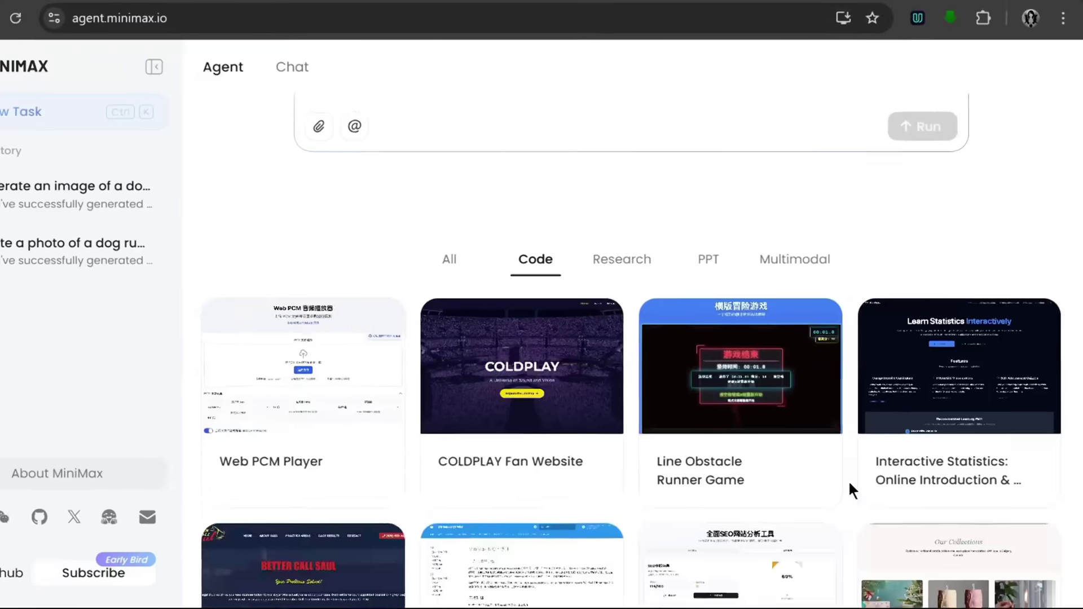
scroll(835, 474, "up", 3)
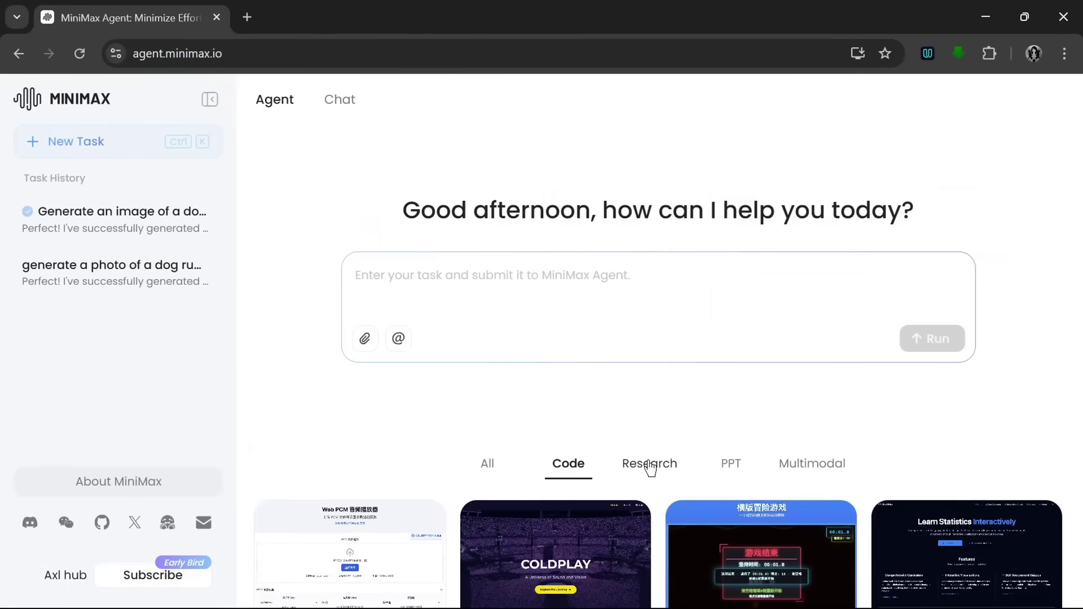
- Move through the Research examples to the PPT presentation examples
left_click(650, 467)
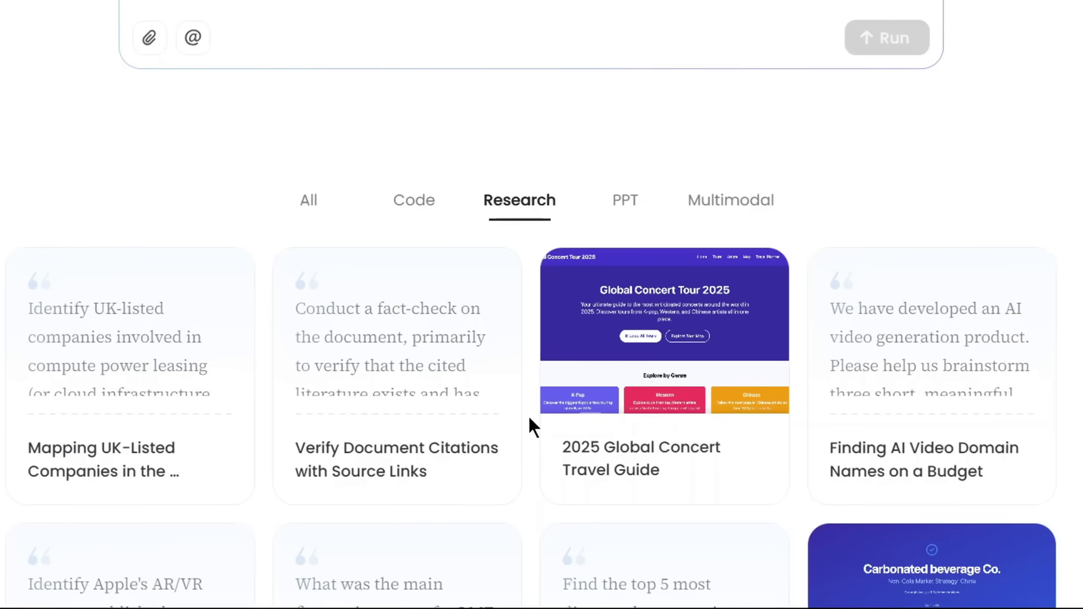
scroll(529, 419, "down", 2)
scroll(530, 420, "up", 2)
left_click(626, 206)
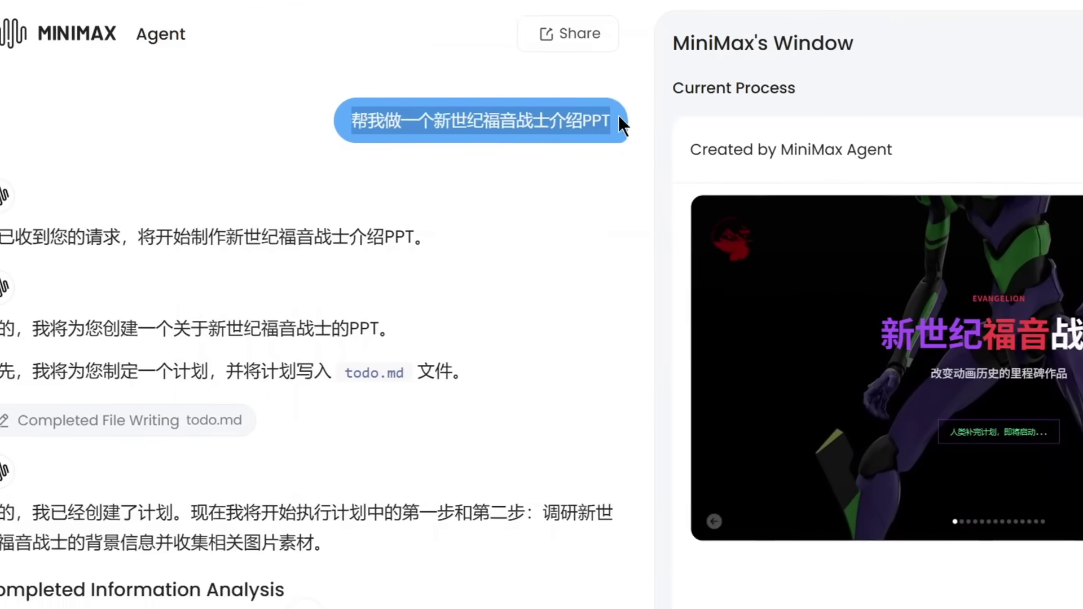
left_click(618, 90)
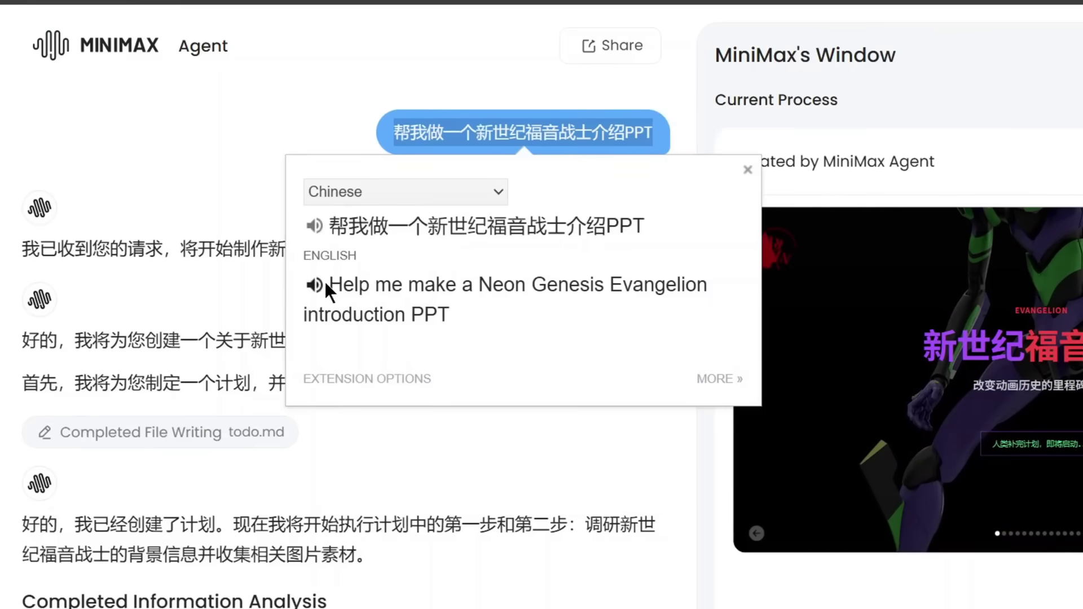
left_click(609, 471)
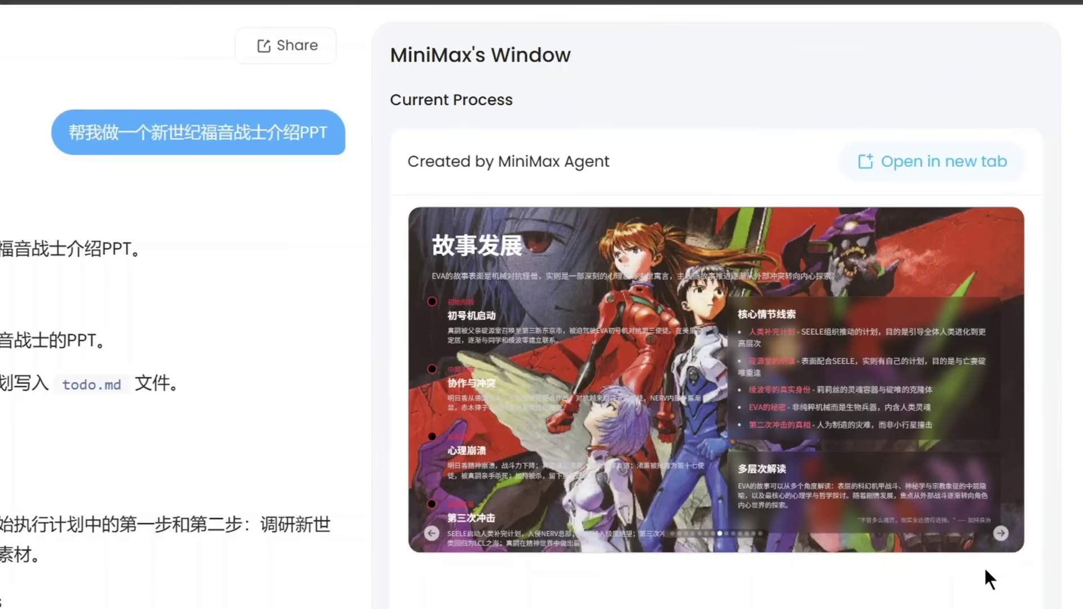
left_click(1000, 533)
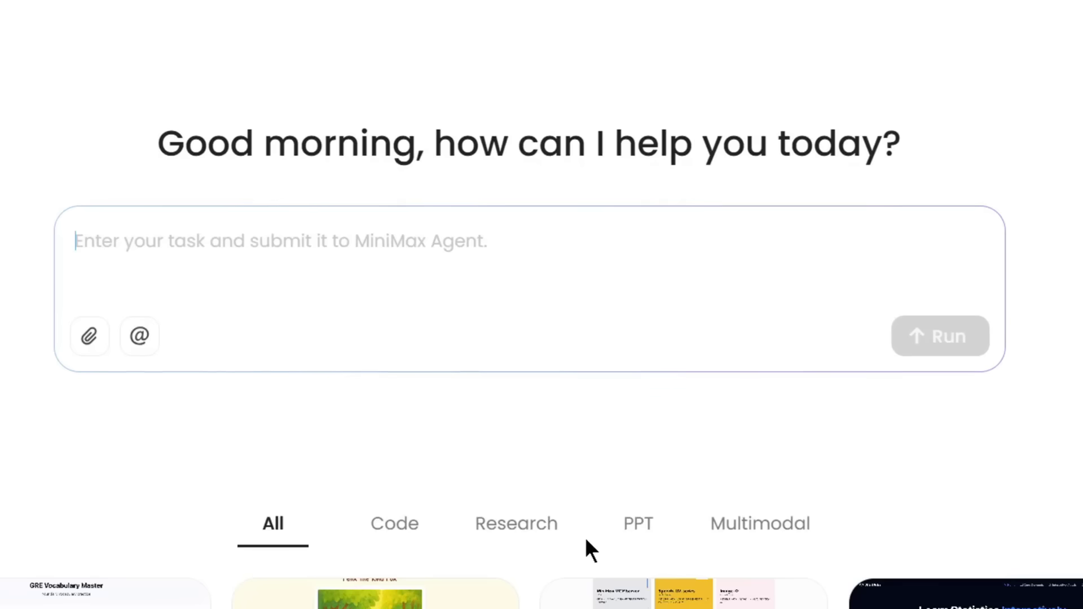
- Enter the task 'What are the best chatbot LLM's on the market' in the prompt box
type("What are the best chatb")
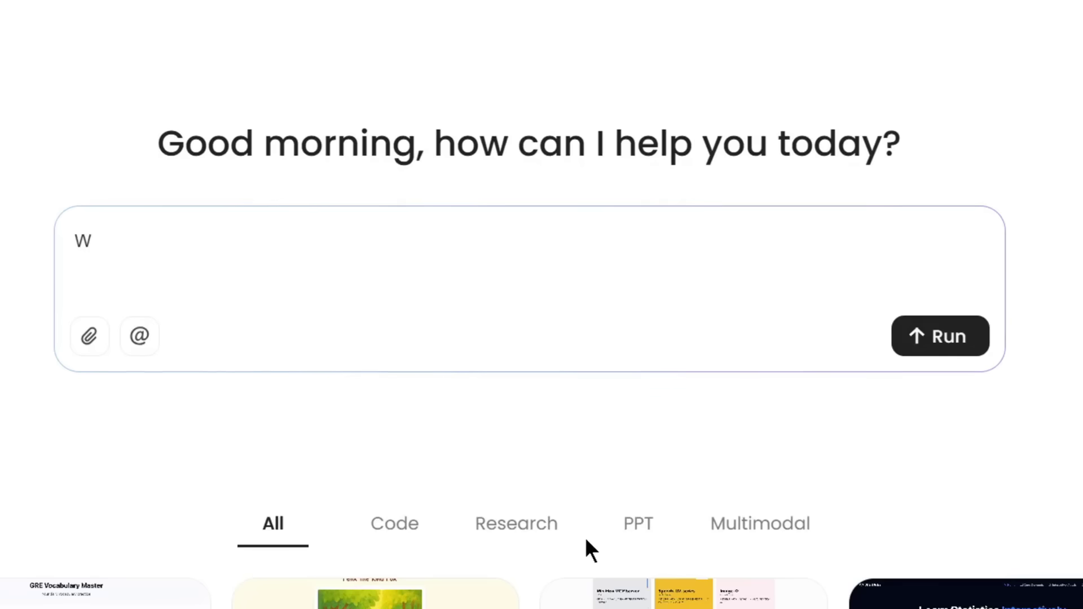
type("ot LLM's on the market")
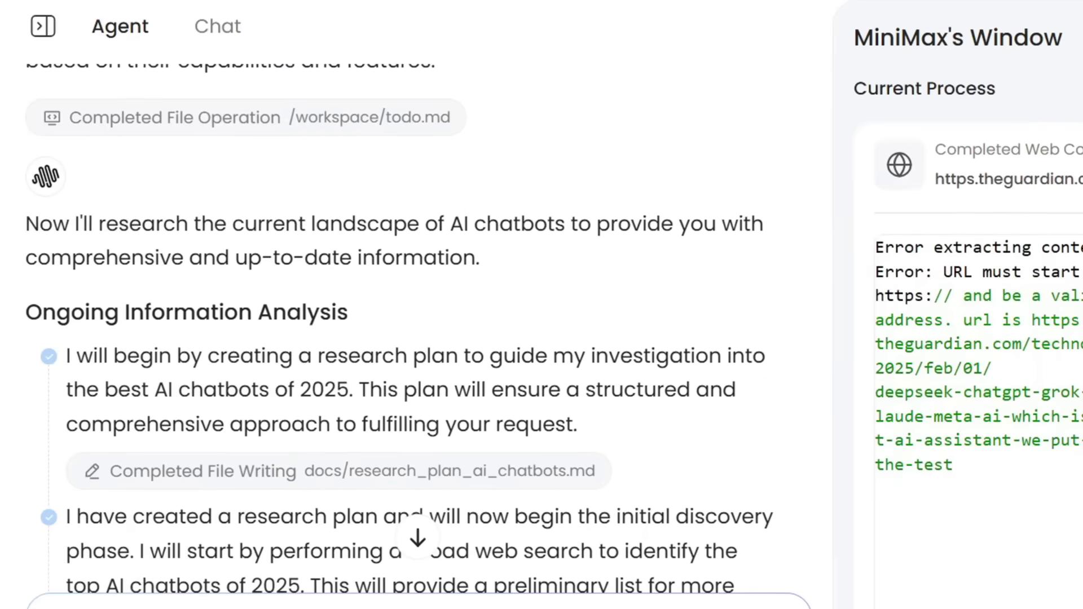
- Scroll the chat history down to the Completed File Writing step for ai_chatbot_market_analysis_2025.md
scroll(576, 375, "up", 2)
scroll(598, 367, "down", 10)
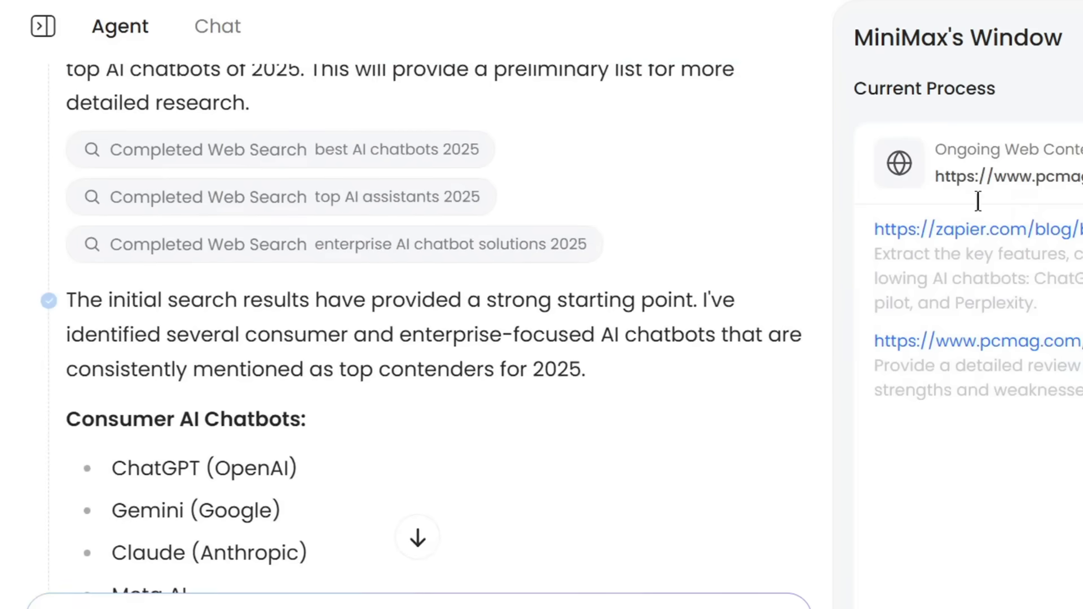
scroll(485, 479, "down", 1)
scroll(512, 446, "up", 10)
scroll(512, 446, "up", 2)
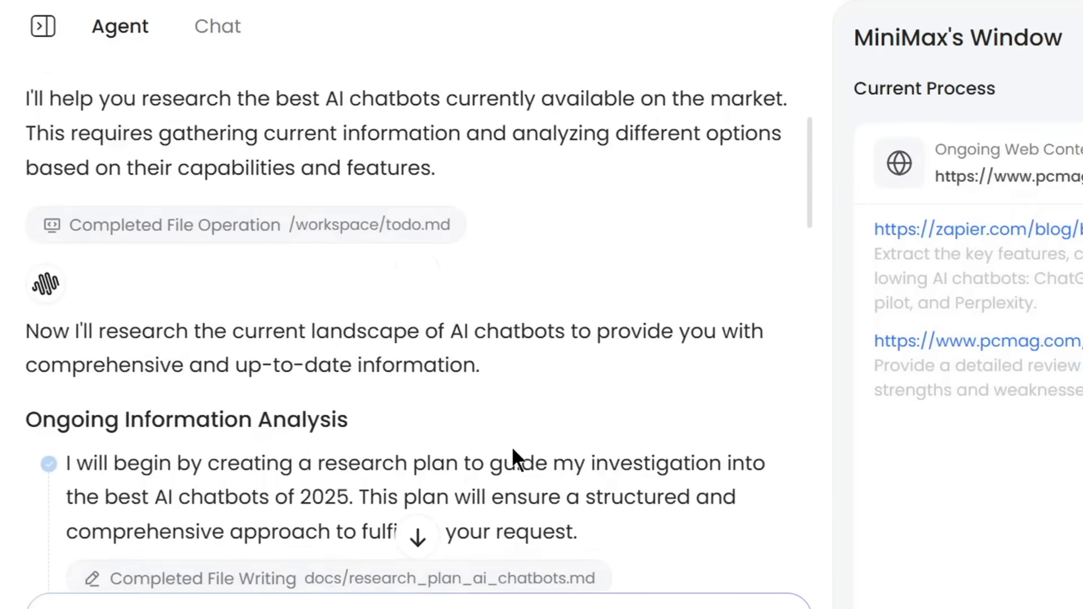
scroll(513, 445, "down", 2)
scroll(512, 445, "down", 15)
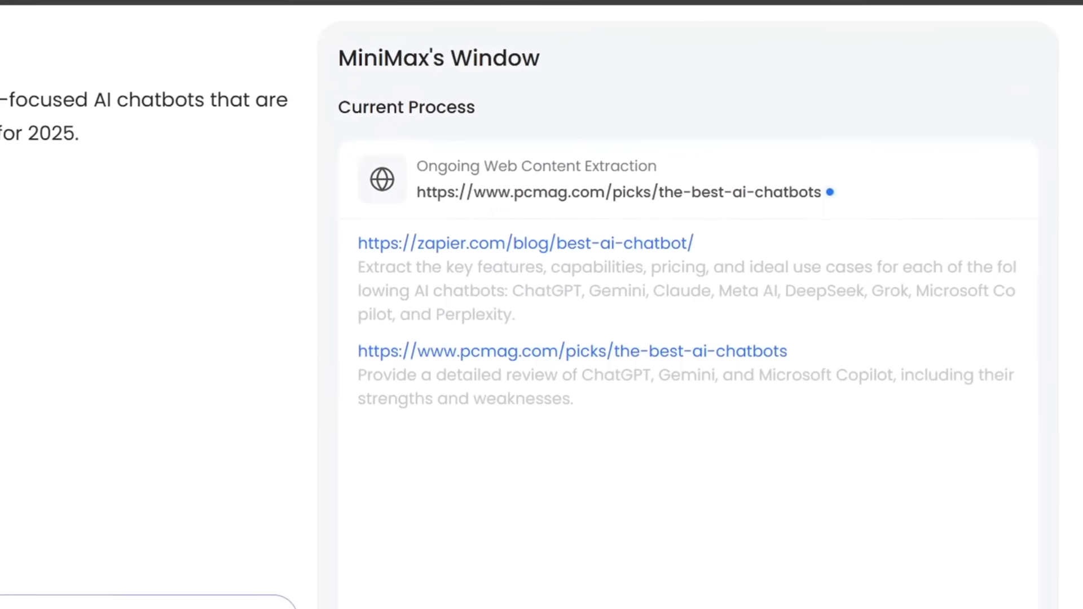
scroll(191, 426, "down", 8)
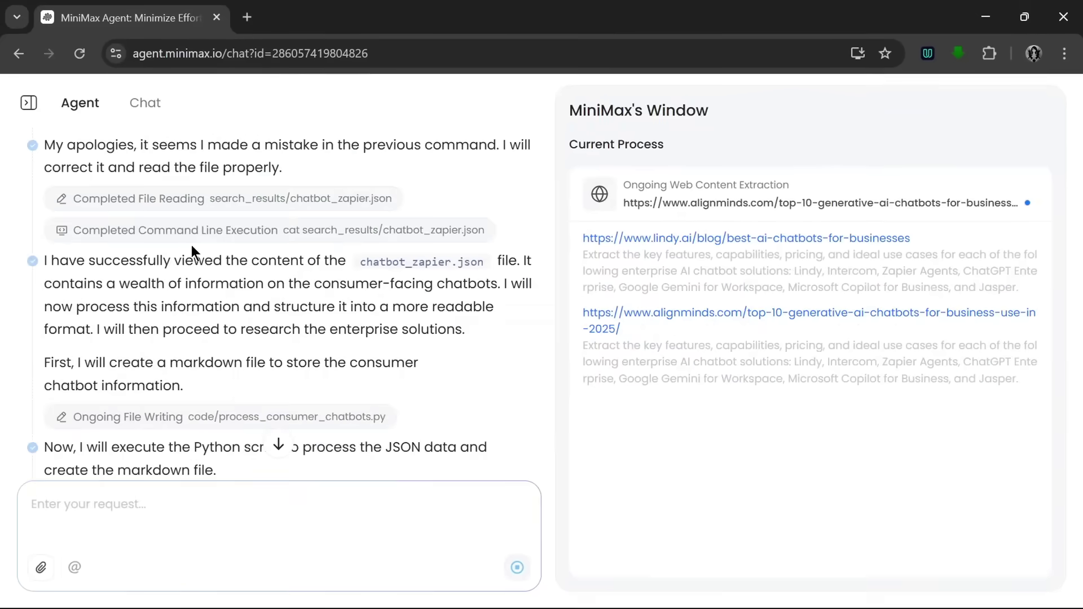
scroll(194, 265, "up", 10)
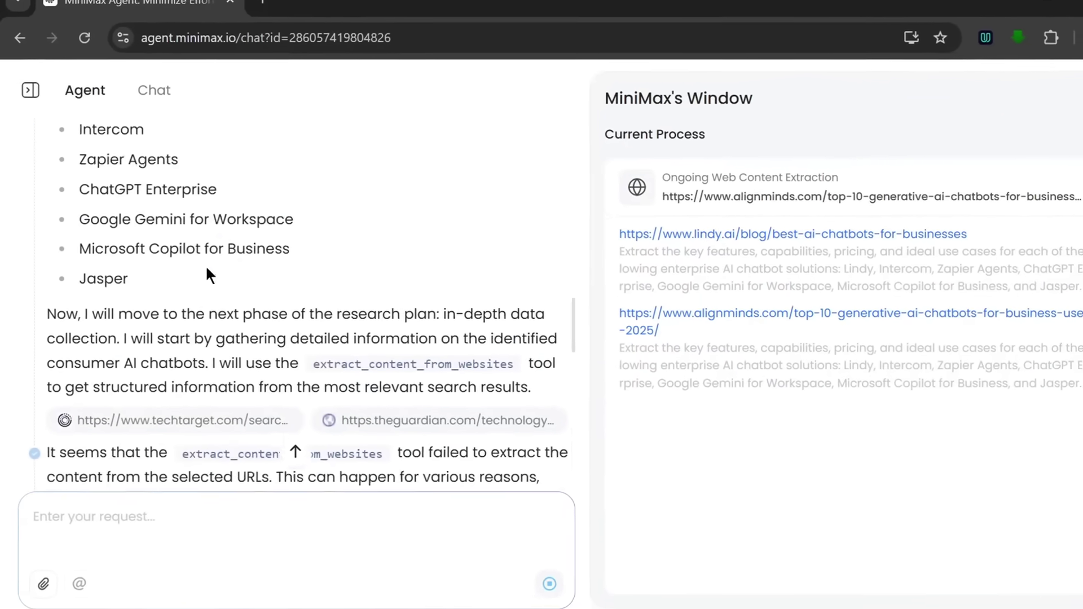
scroll(165, 207, "up", 3)
scroll(221, 249, "down", 15)
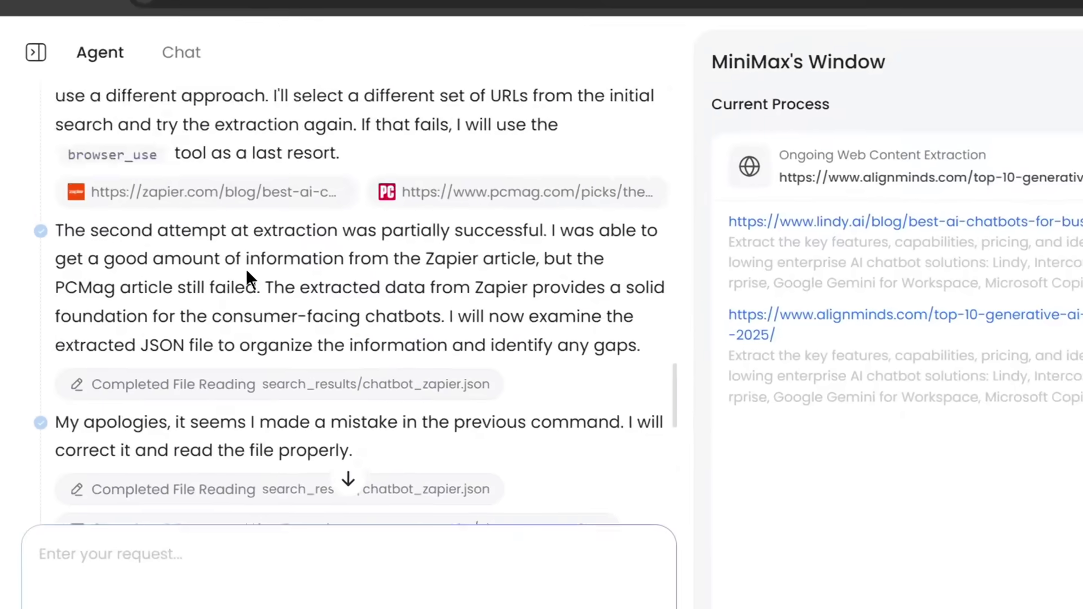
scroll(330, 239, "down", 5)
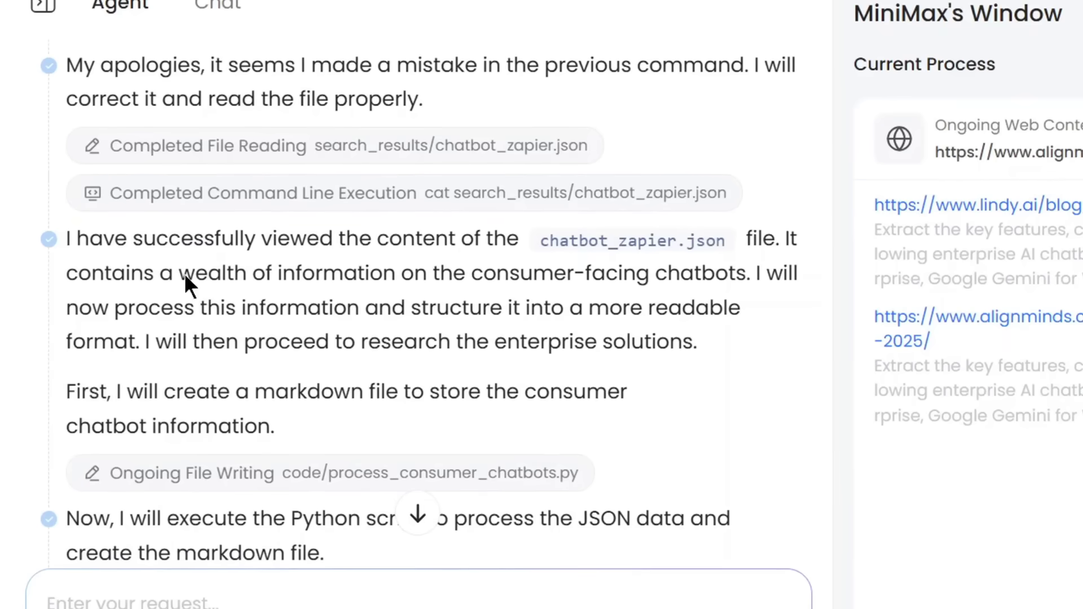
scroll(232, 344, "down", 3)
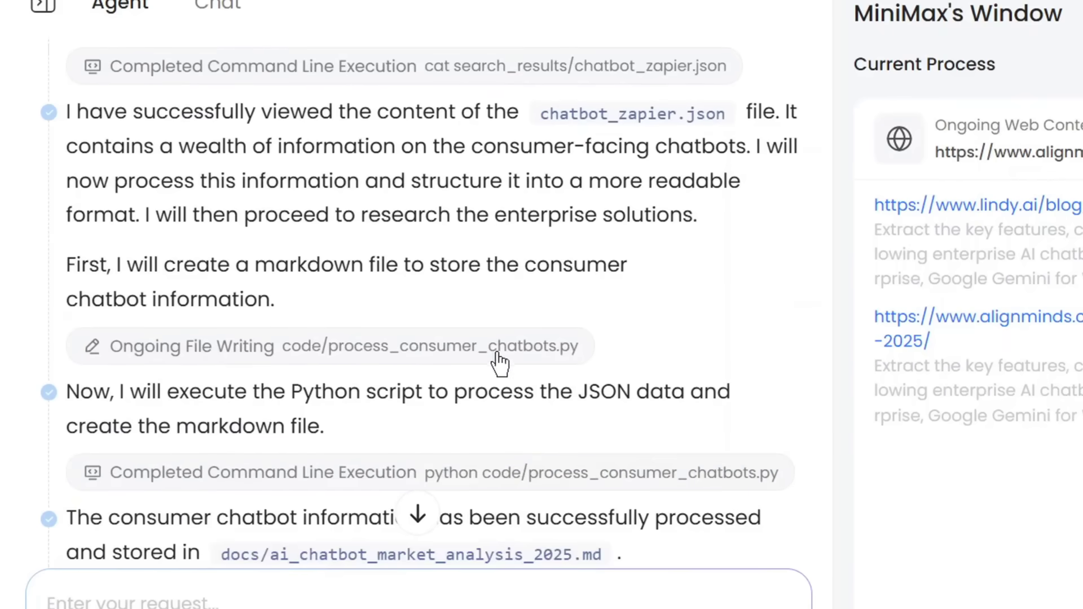
scroll(380, 346, "down", 4)
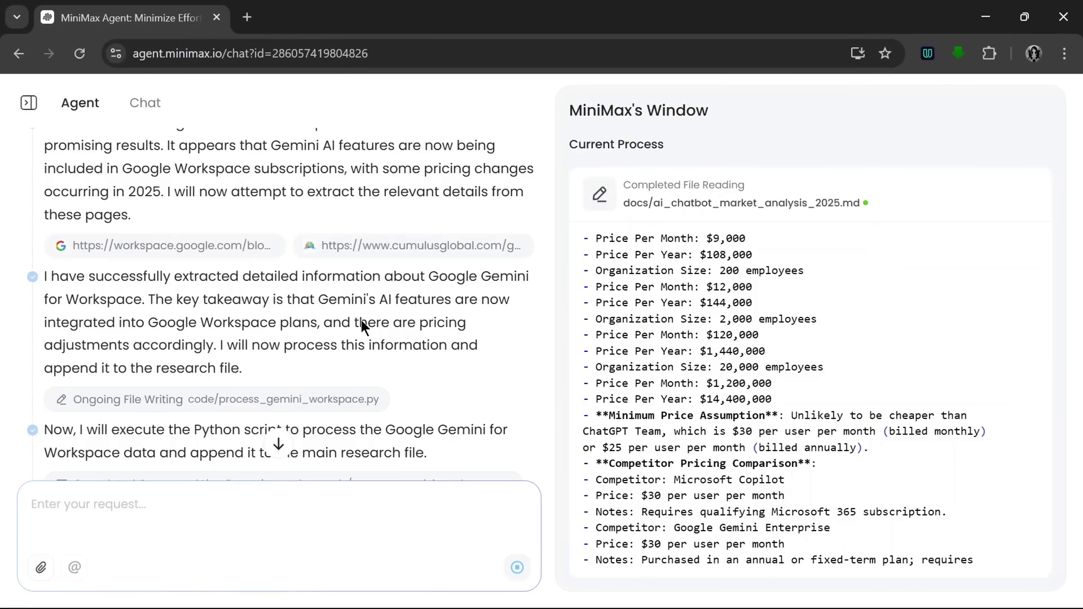
scroll(361, 319, "down", 15)
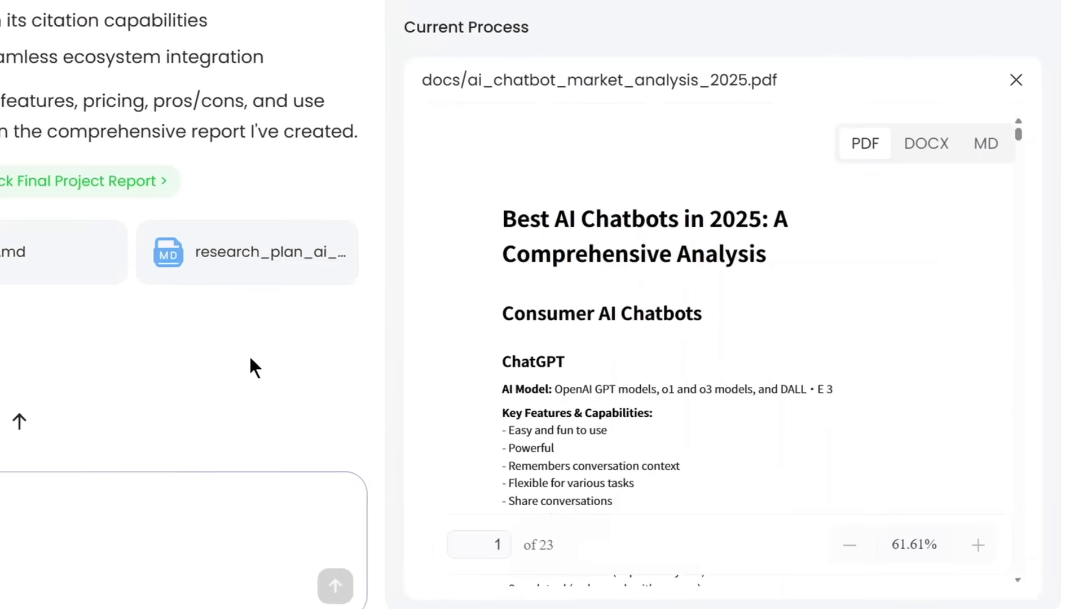
- Compare the report's DOCX and Markdown renderings, then return to the PDF version
scroll(739, 234, "down", 15)
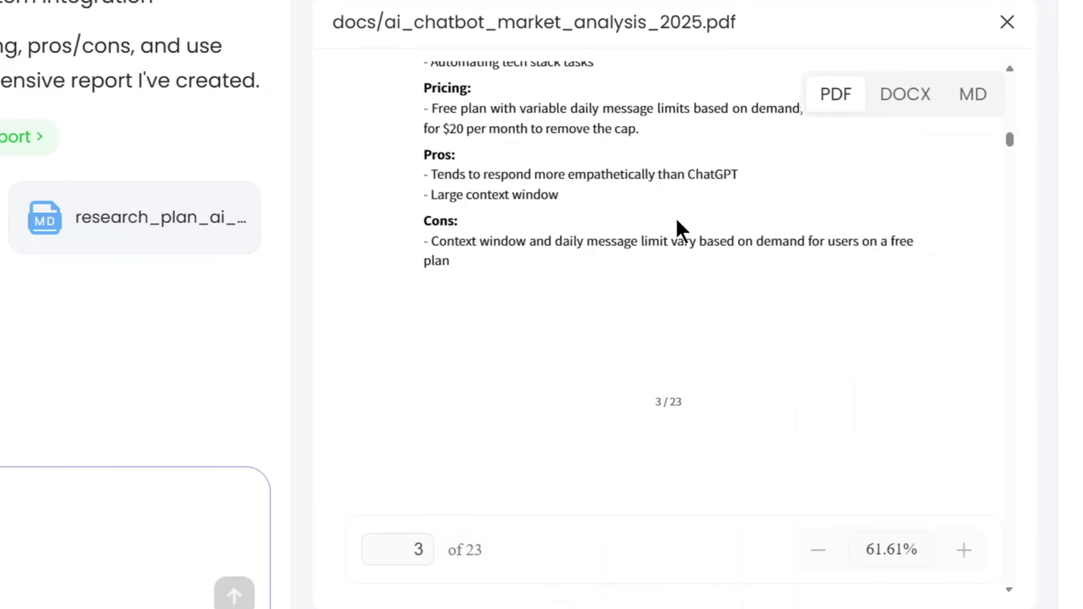
scroll(681, 233, "up", 4)
scroll(681, 233, "up", 10)
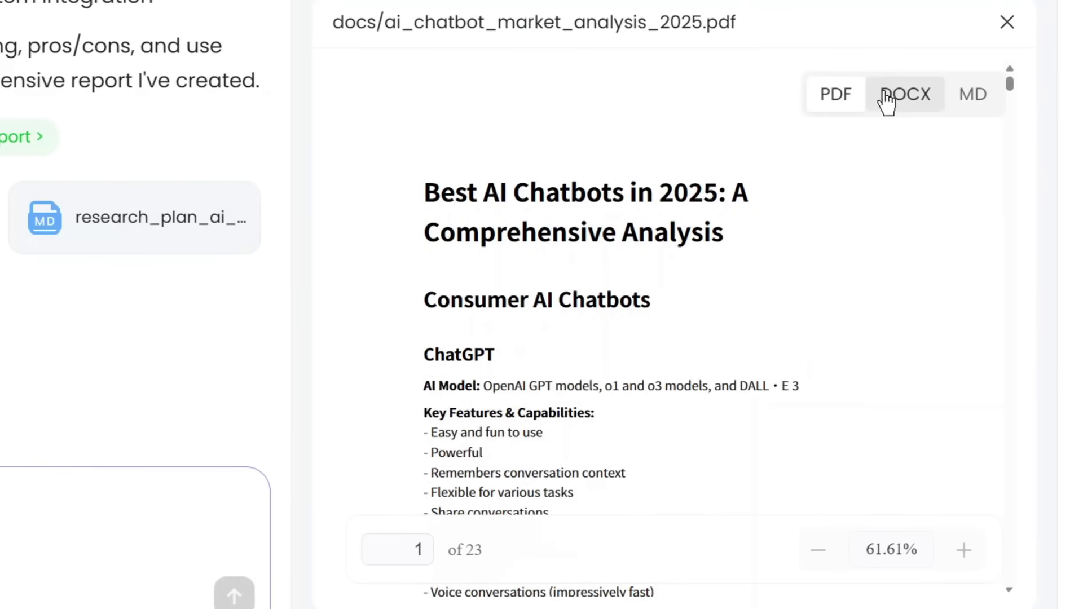
left_click(889, 96)
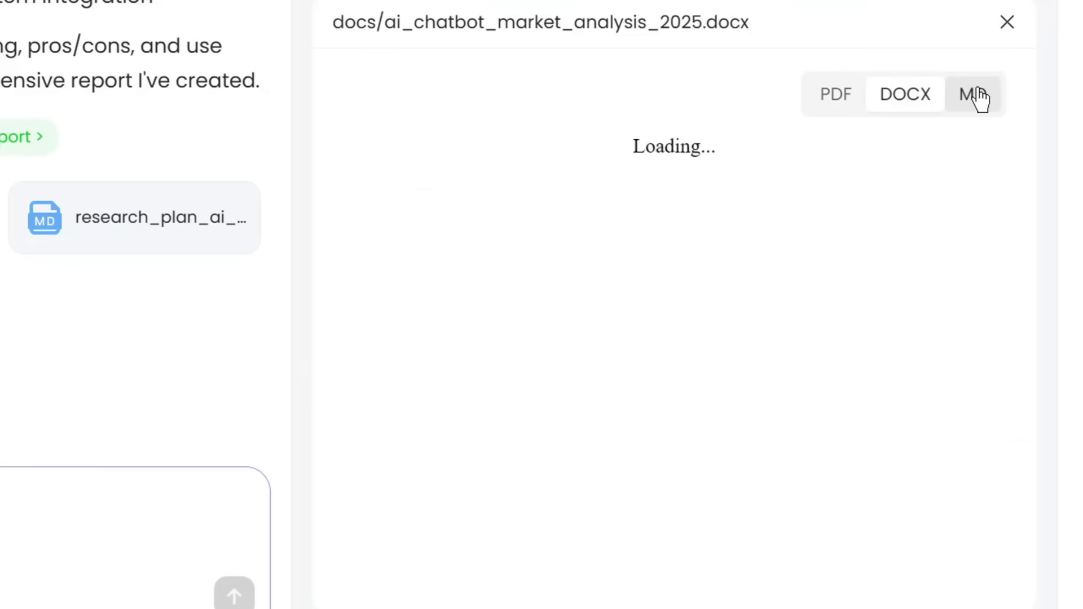
scroll(660, 249, "down", 5)
scroll(660, 249, "up", 5)
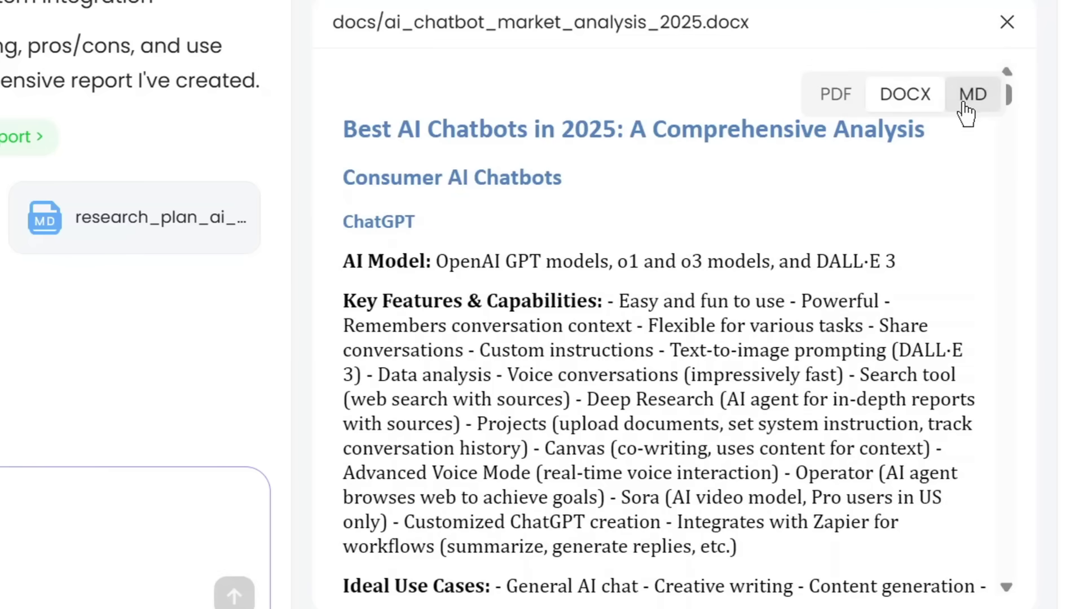
left_click(971, 95)
scroll(698, 193, "down", 5)
scroll(699, 194, "up", 5)
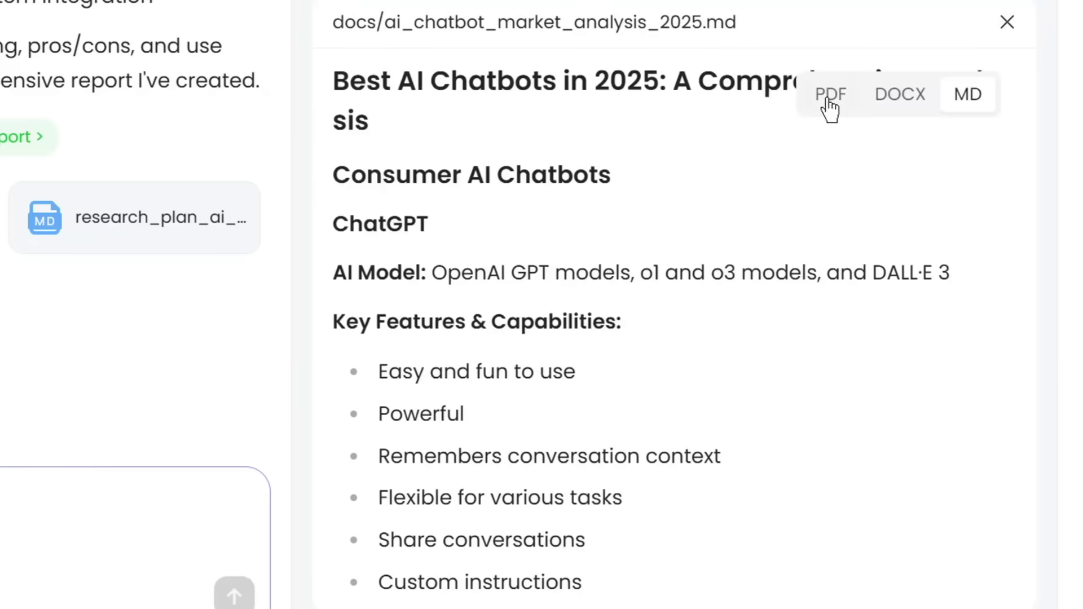
left_click(831, 96)
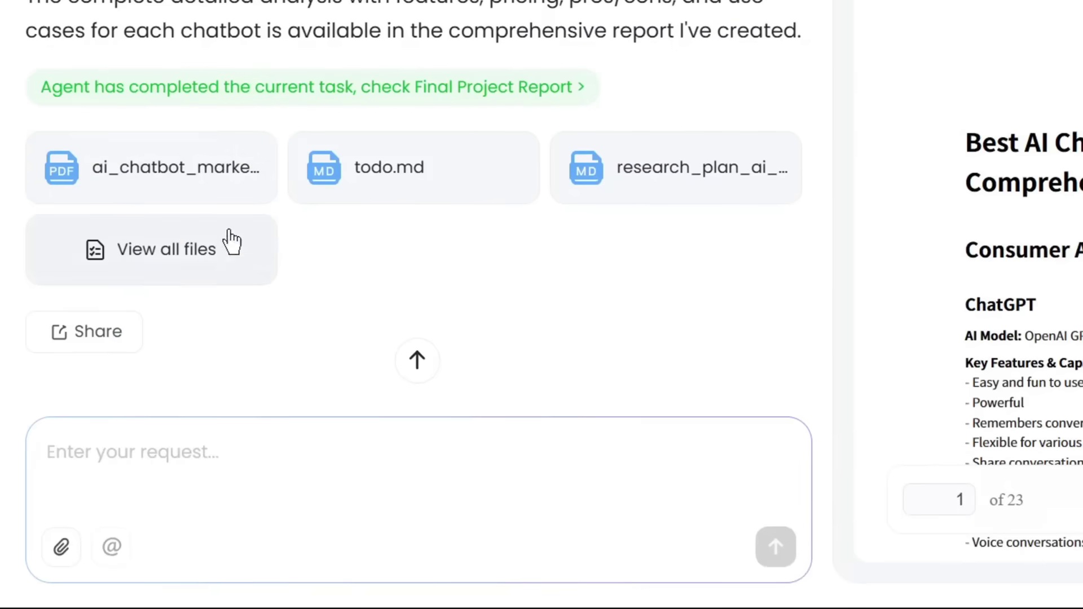
- Open ai_chatbot_market_analysis_2025.pdf from the task's full file list and scroll through it
left_click(215, 260)
scroll(621, 193, "down", 3)
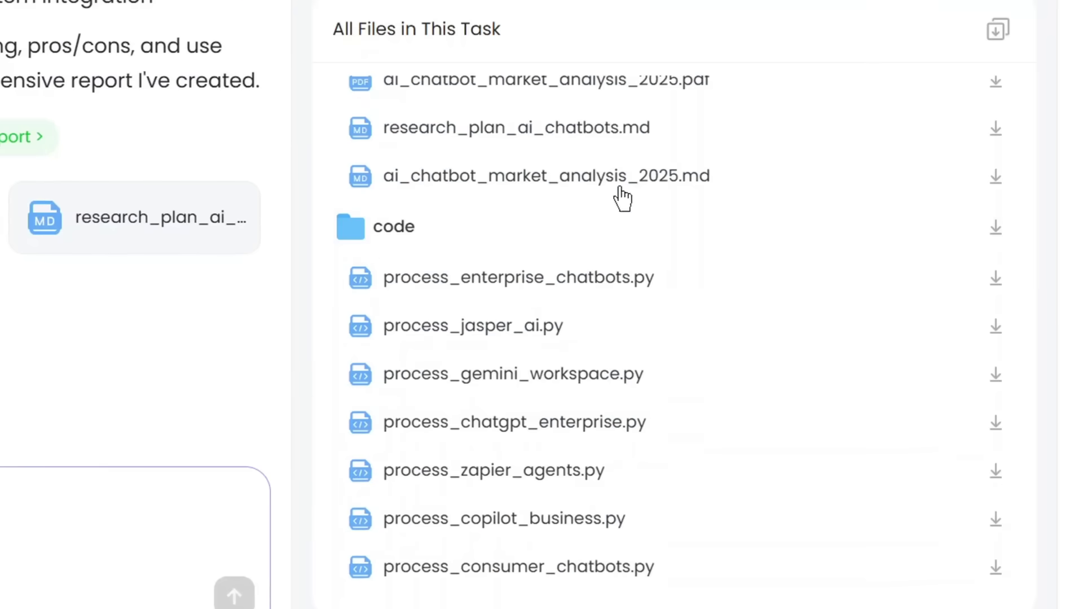
scroll(587, 361, "up", 3)
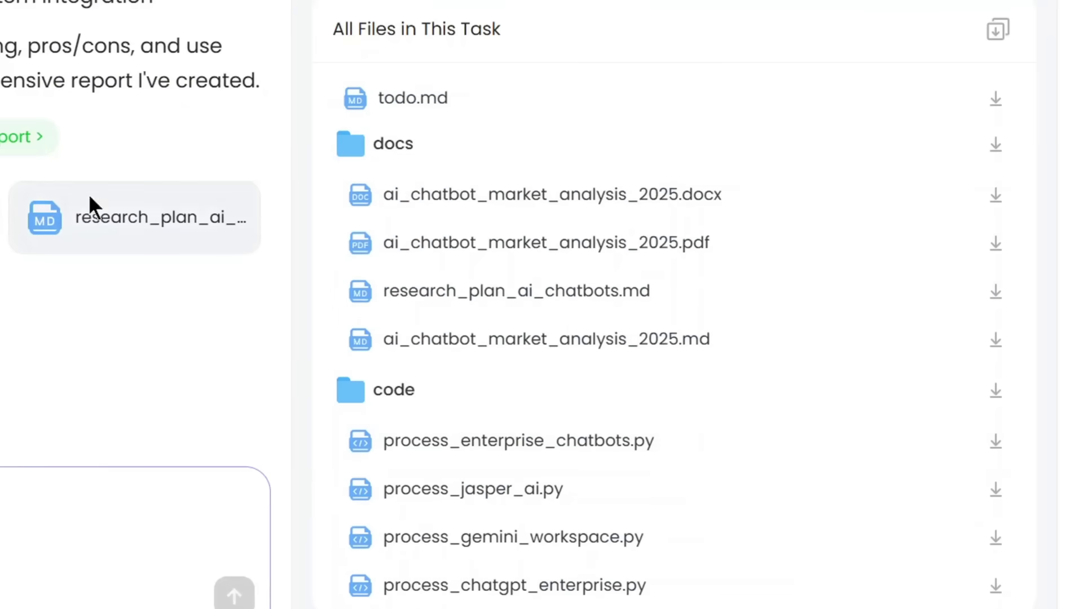
left_click(17, 137)
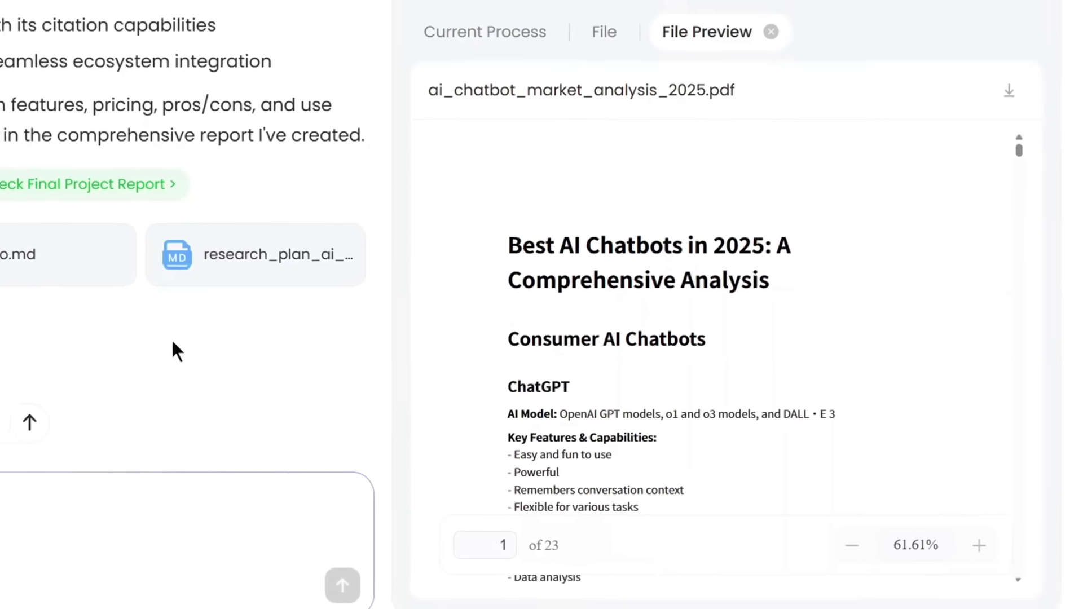
scroll(172, 342, "up", 10)
scroll(173, 342, "down", 10)
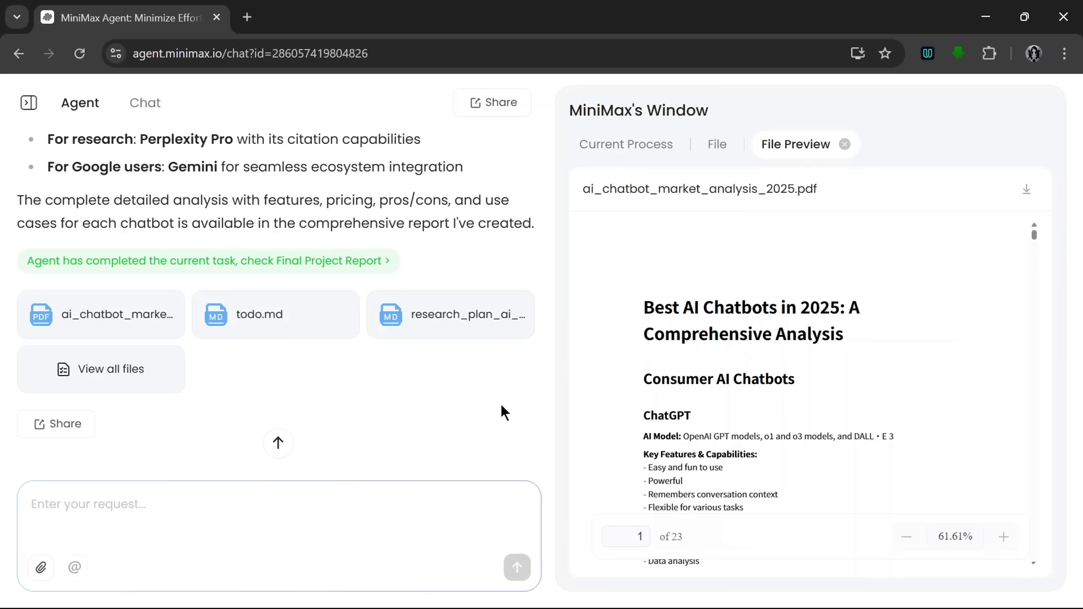
scroll(442, 436, "up", 5)
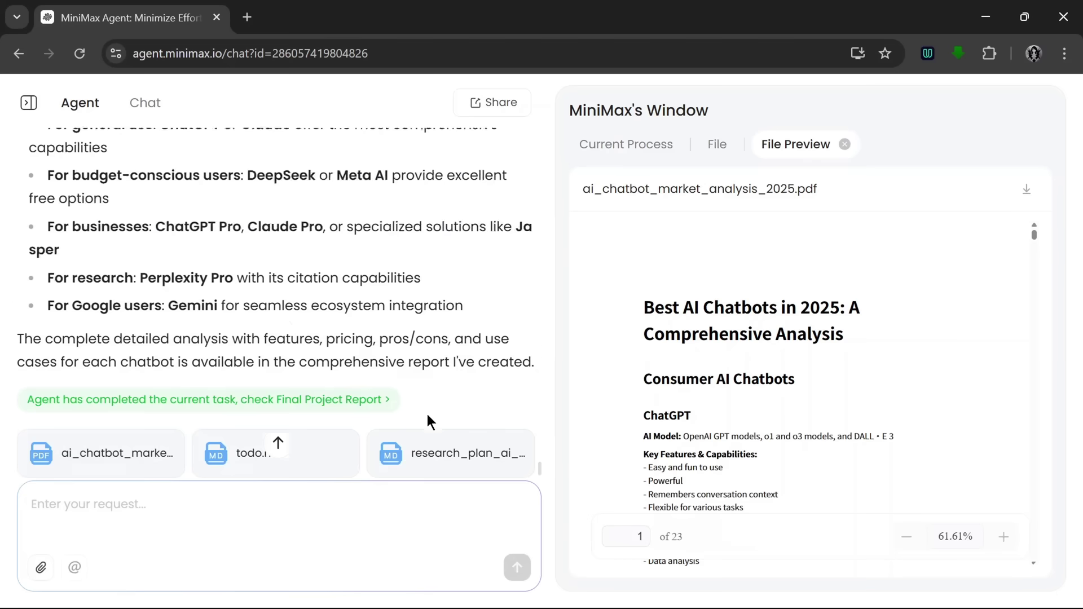
scroll(427, 422, "down", 3)
scroll(427, 414, "down", 3)
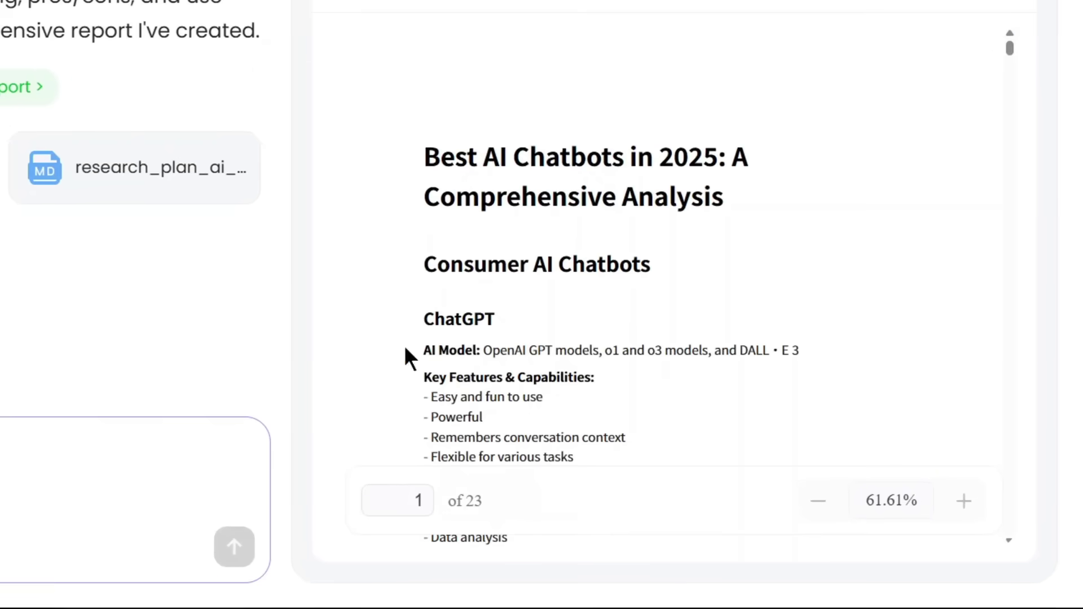
- Request 'Give me a 5 page pdf of your results.' and scroll through the generated PDF
type("Give me a 5 page pdf of your results.")
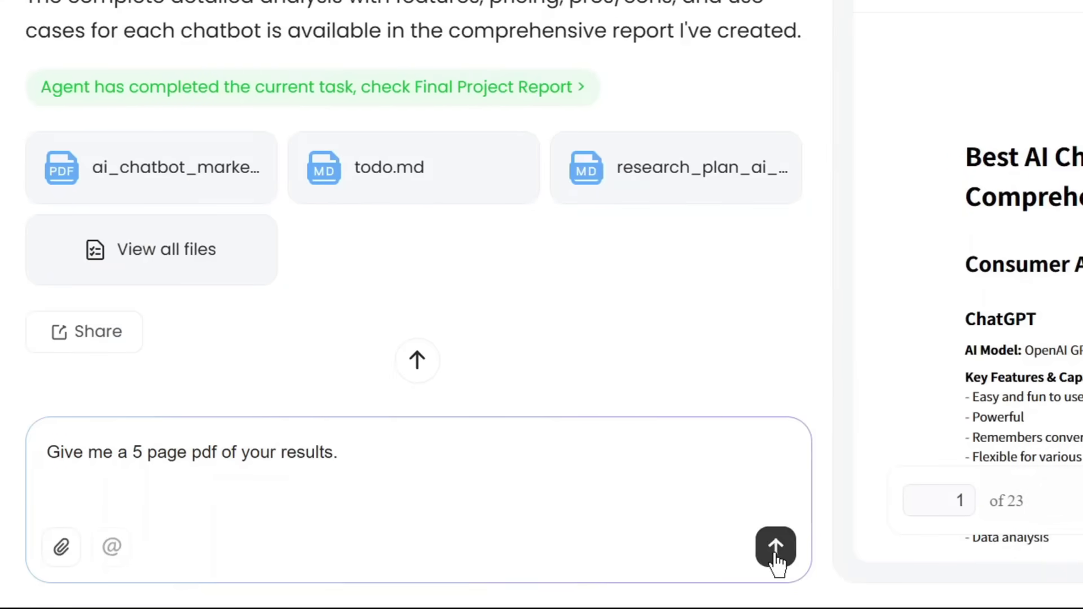
left_click(776, 547)
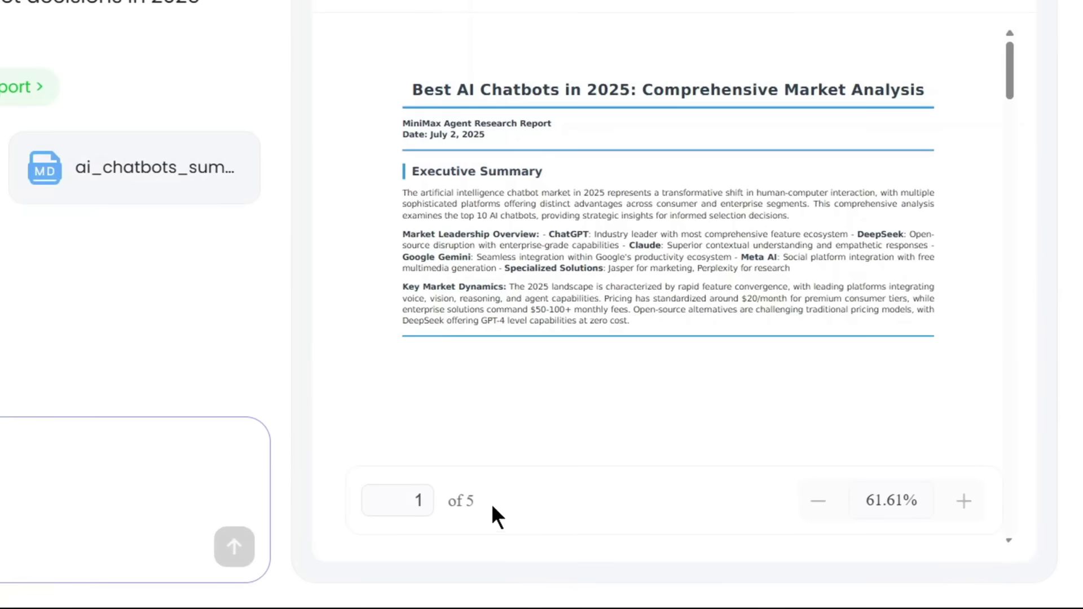
scroll(800, 174, "down", 20)
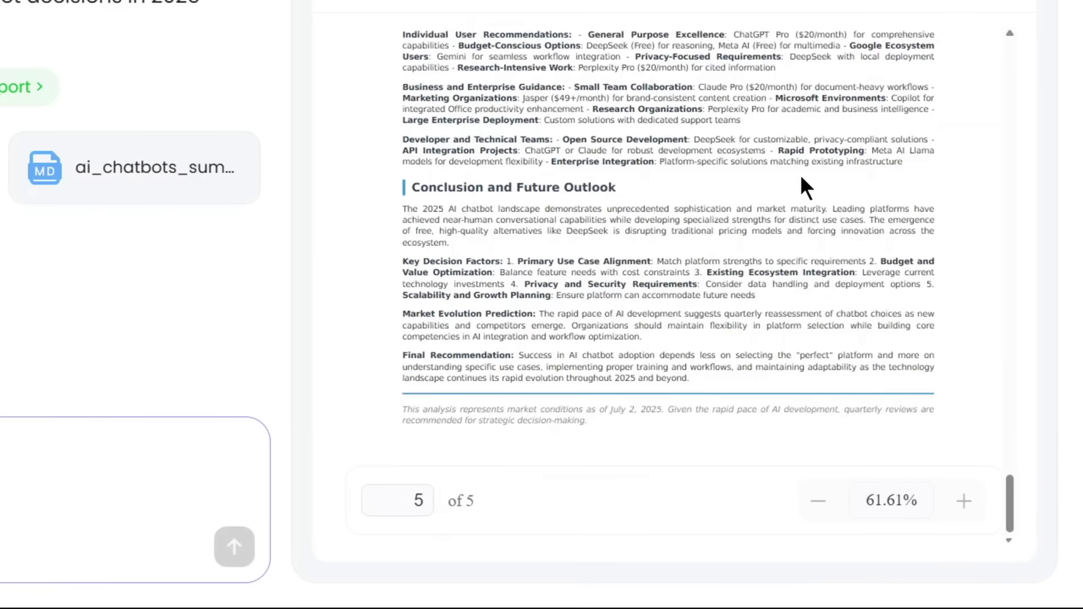
scroll(803, 173, "up", 5)
scroll(804, 175, "up", 15)
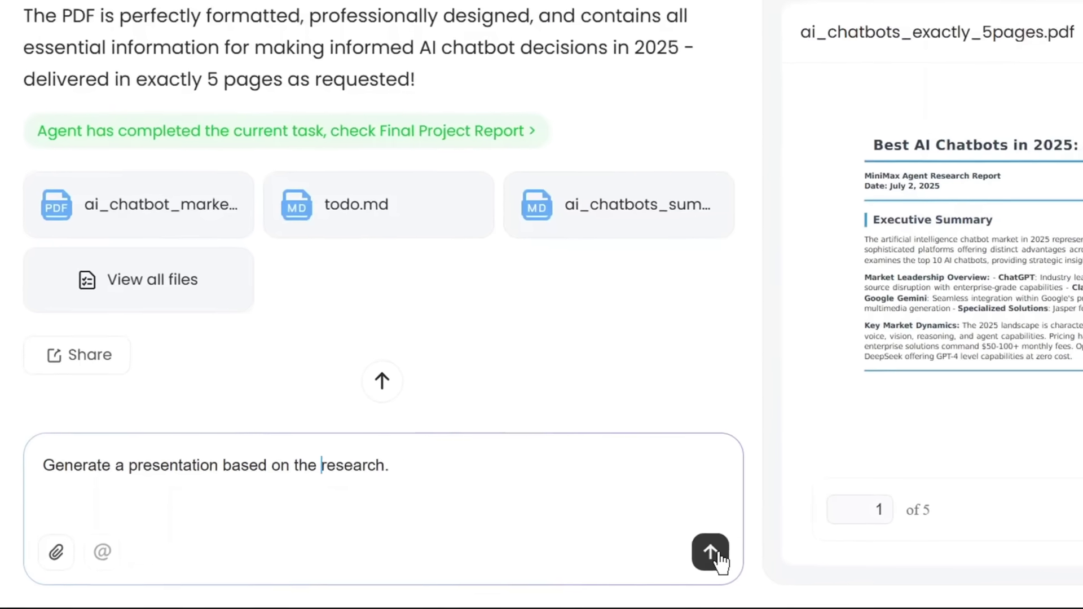
left_click(775, 547)
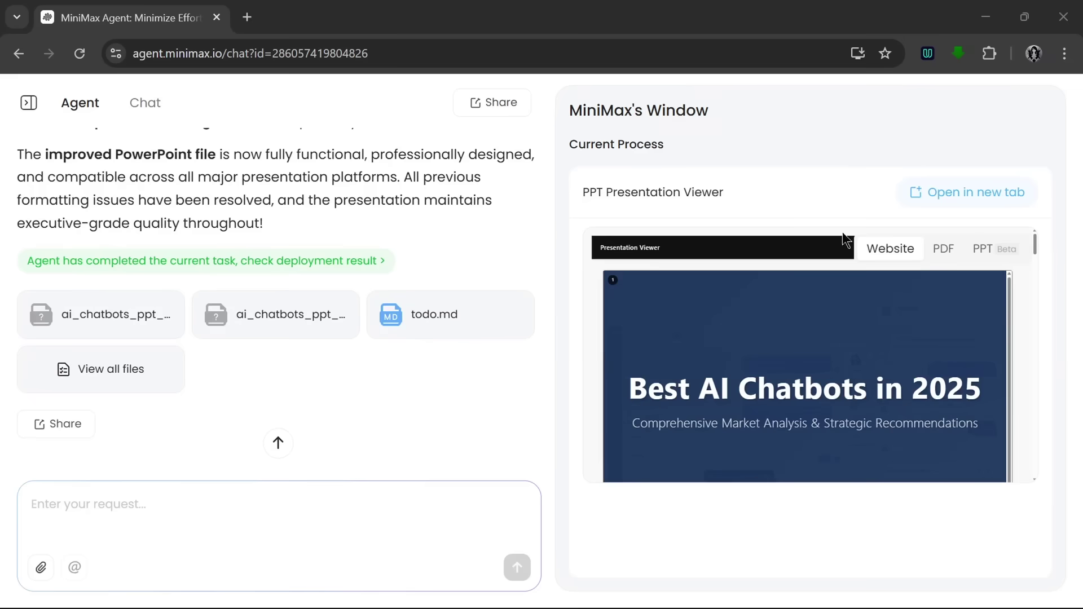
left_click(828, 27)
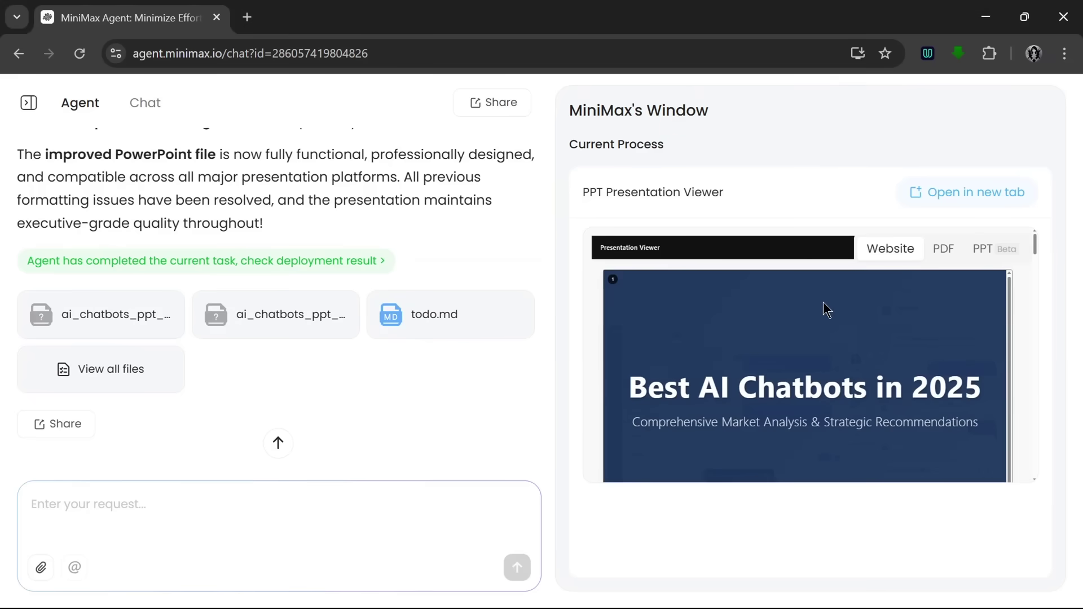
scroll(779, 344, "down", 4)
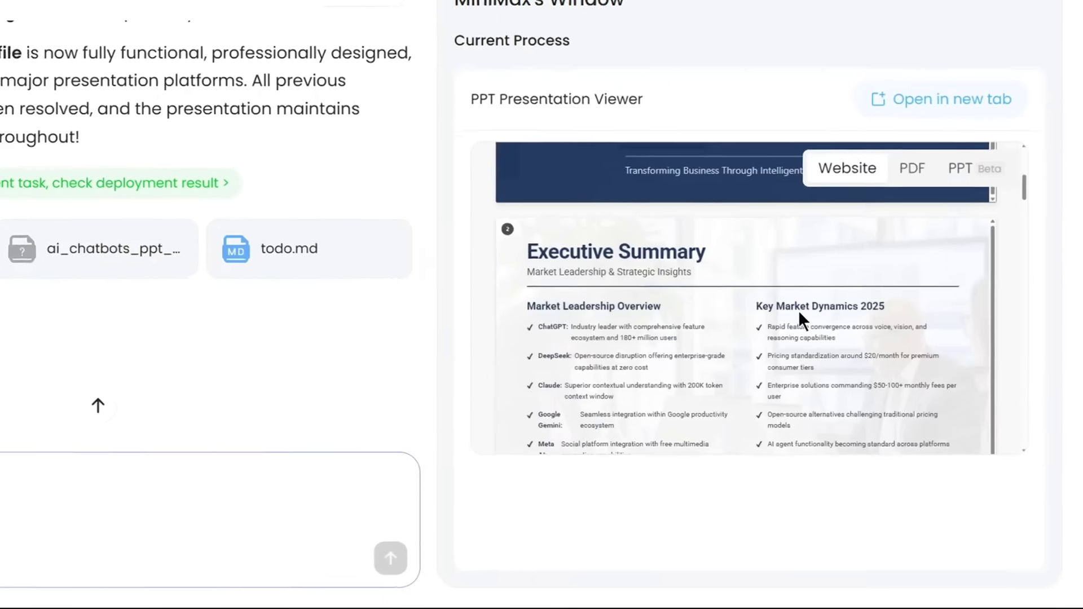
scroll(798, 310, "down", 10)
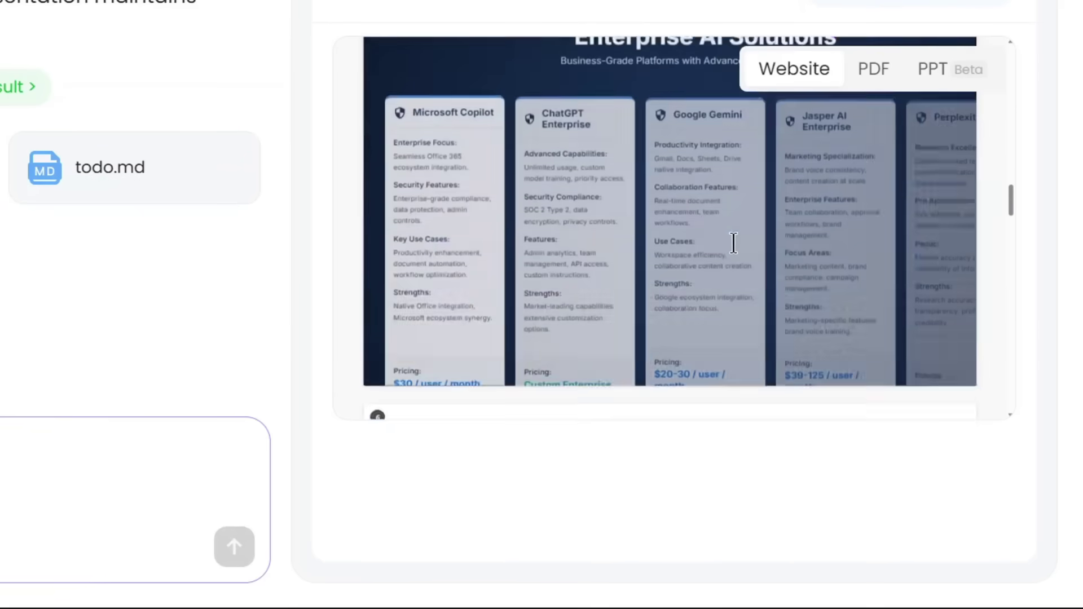
scroll(733, 242, "down", 10)
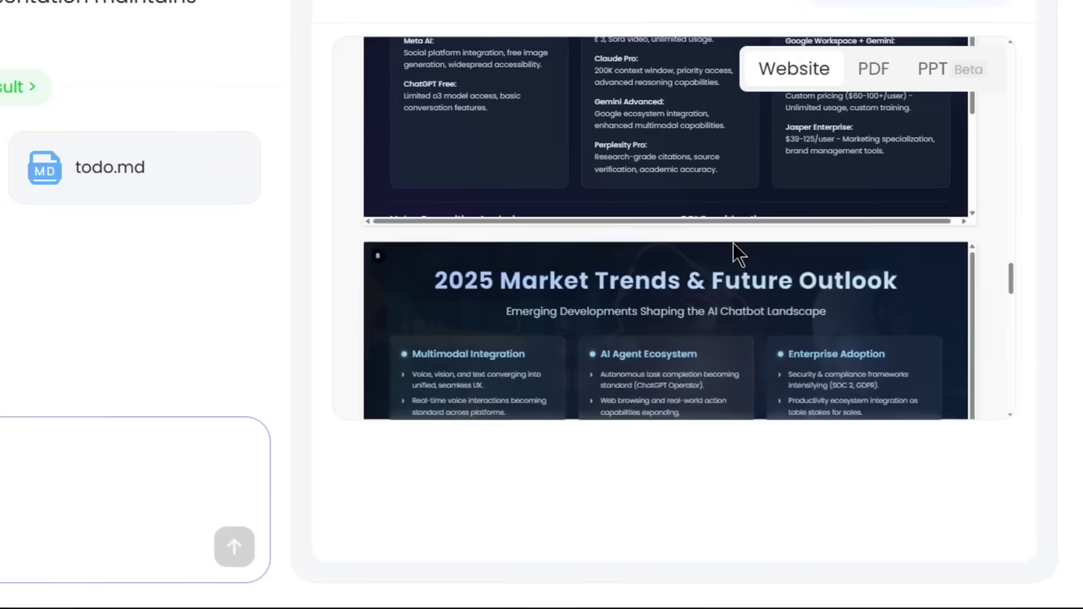
scroll(733, 242, "down", 4)
scroll(692, 250, "up", 8)
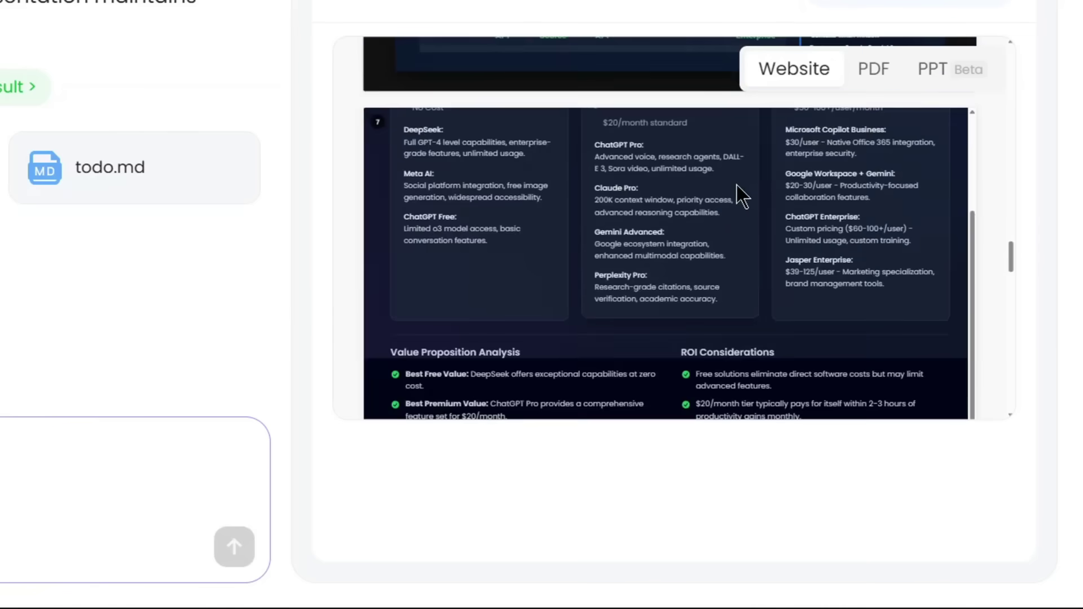
scroll(728, 198, "down", 10)
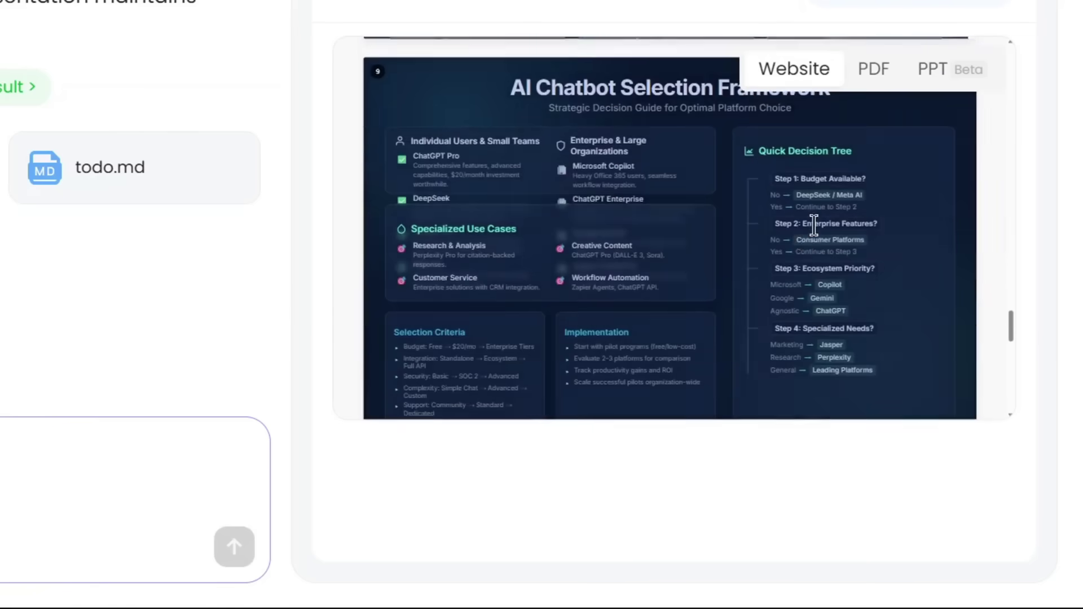
scroll(801, 229, "down", 5)
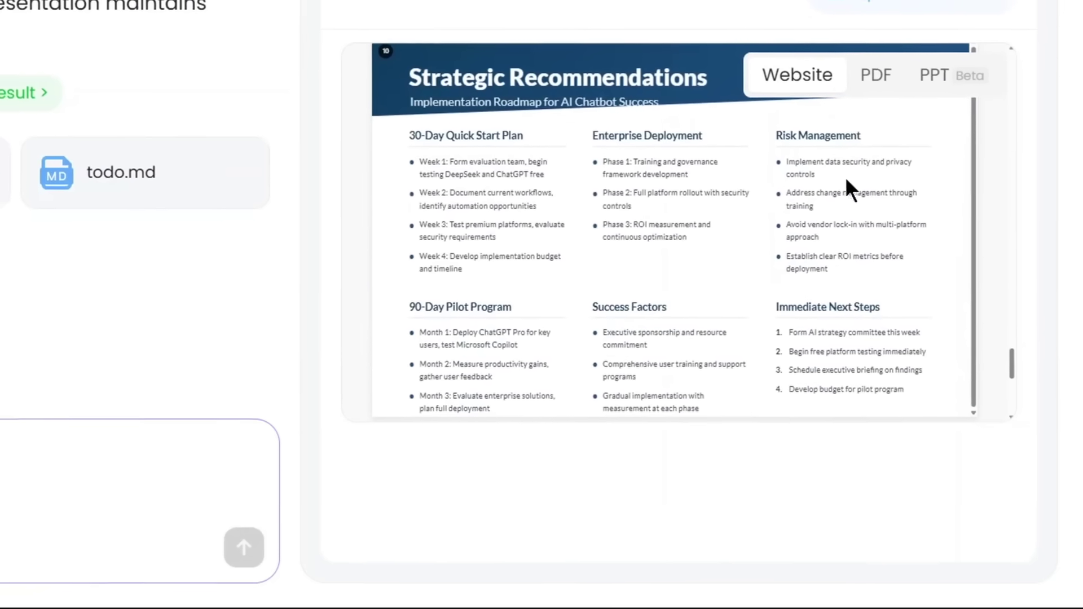
scroll(734, 254, "down", 5)
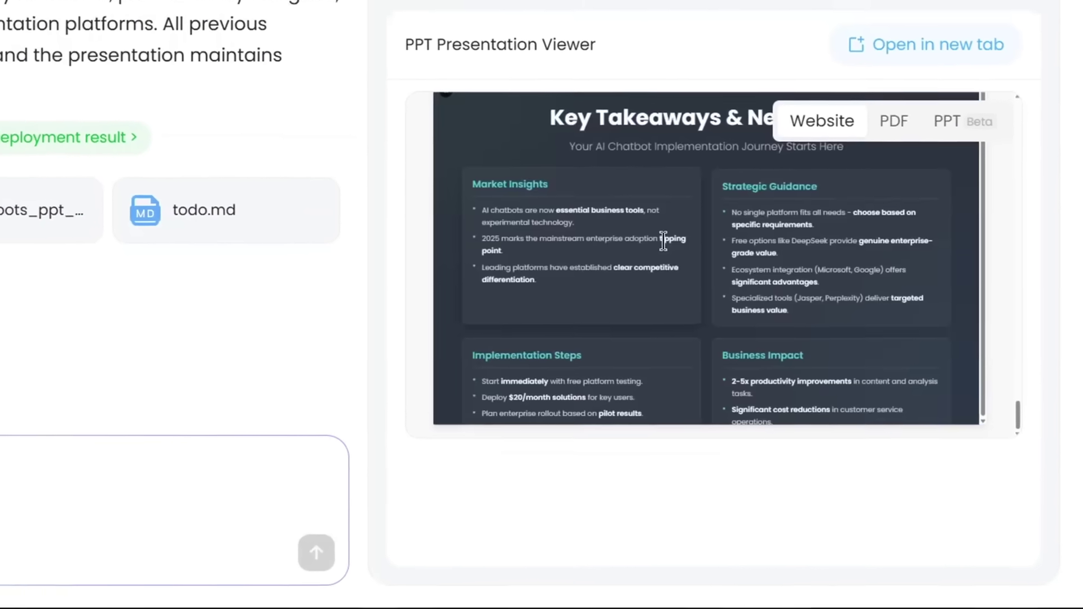
scroll(671, 245, "up", 10)
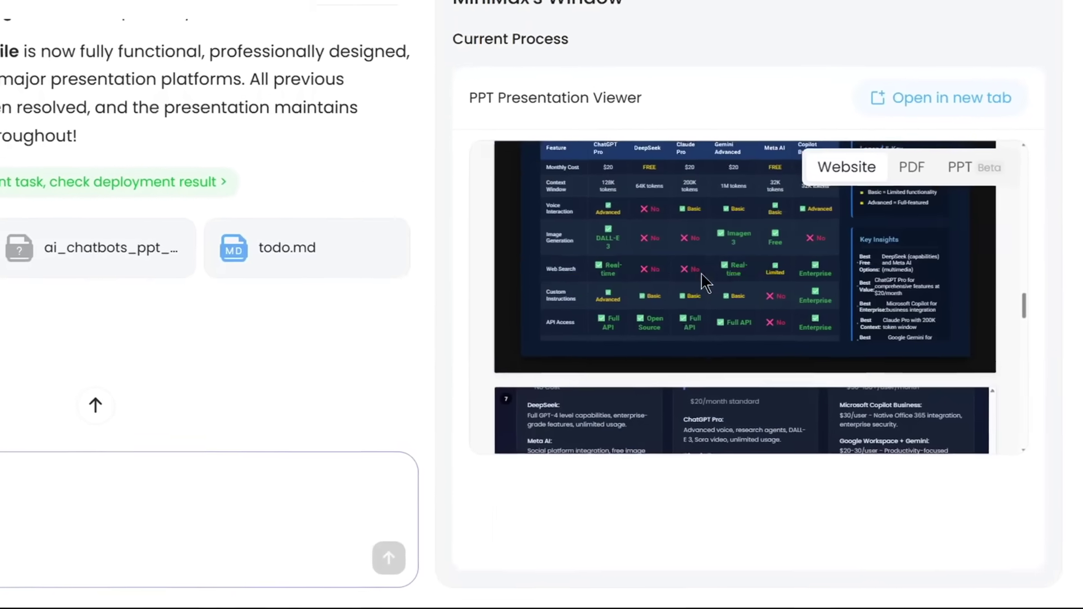
scroll(711, 282, "up", 10)
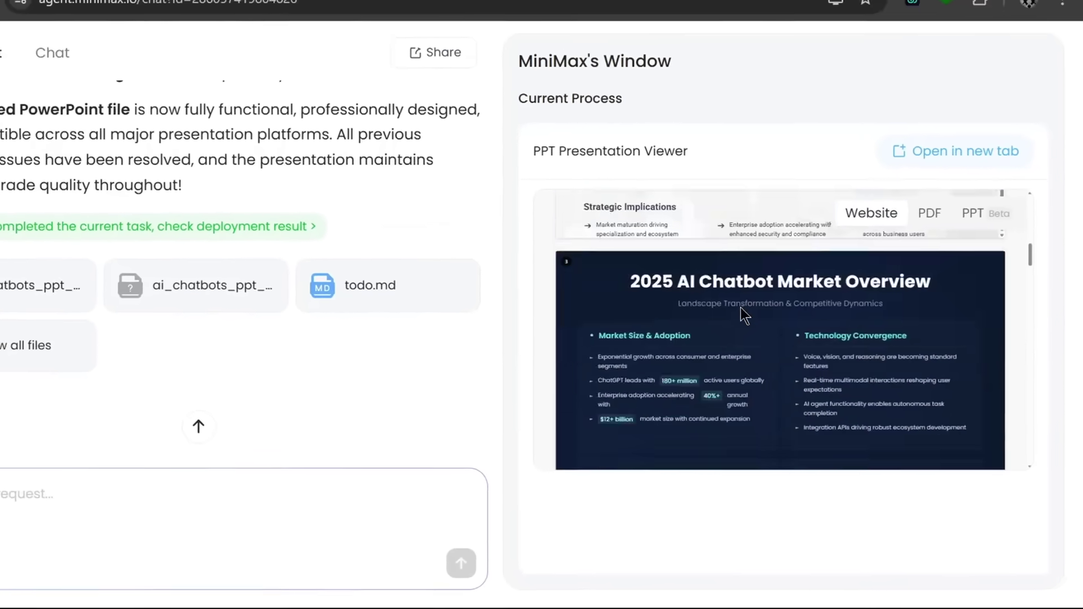
scroll(741, 307, "up", 5)
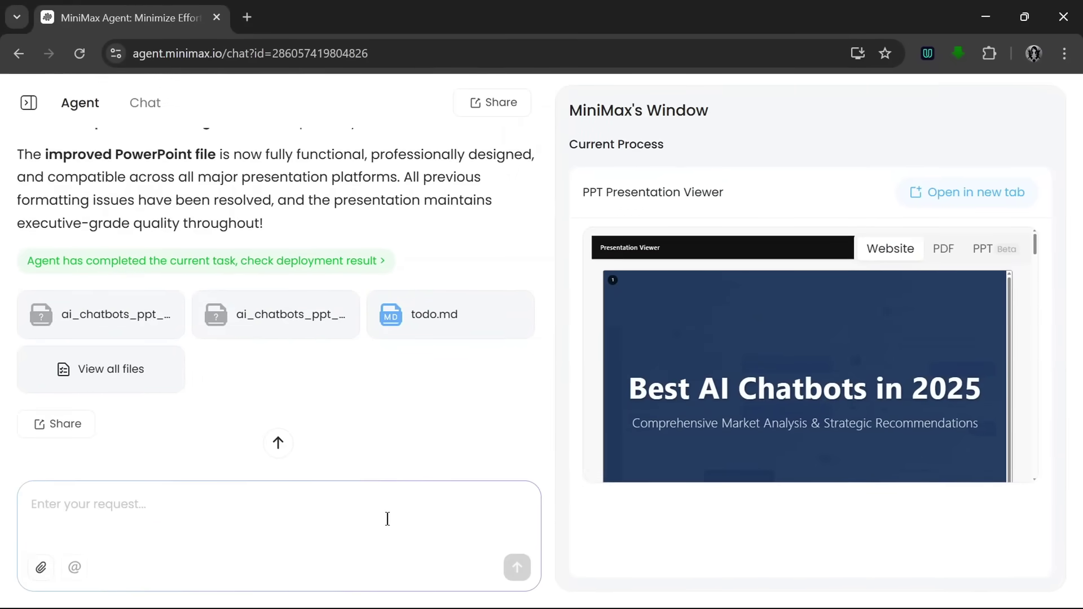
- Start a New Task and browse the MCP Market catalogue from the @ menu, then close it
left_click(53, 104)
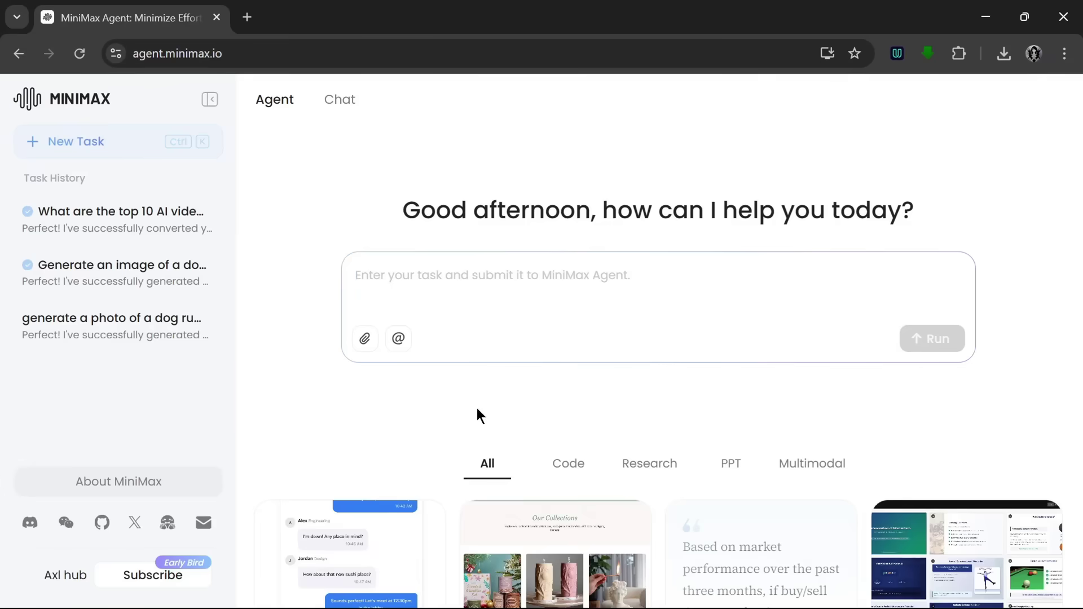
left_click(398, 339)
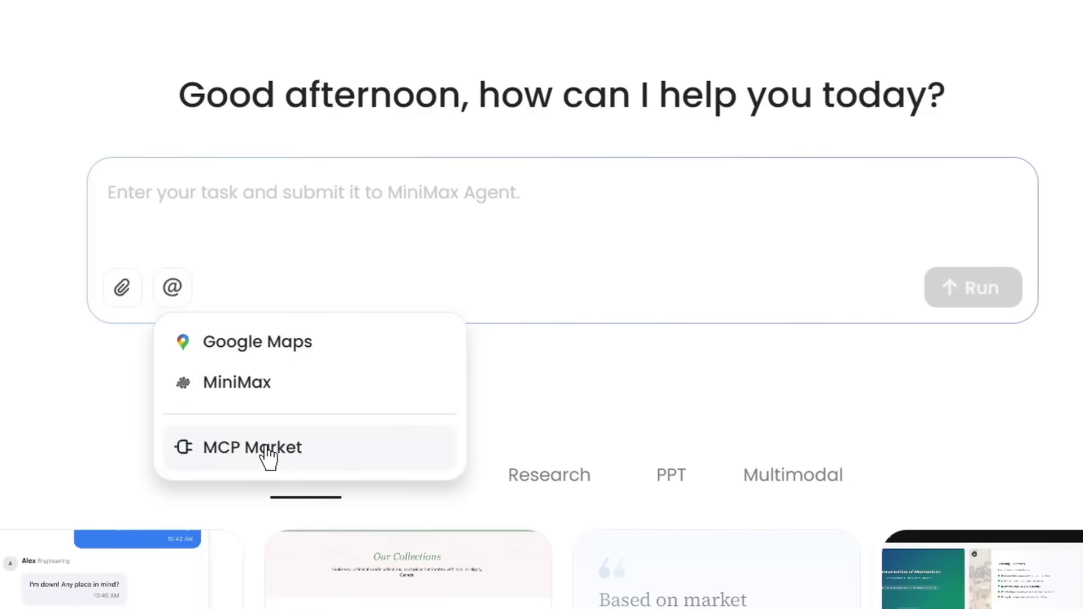
left_click(265, 447)
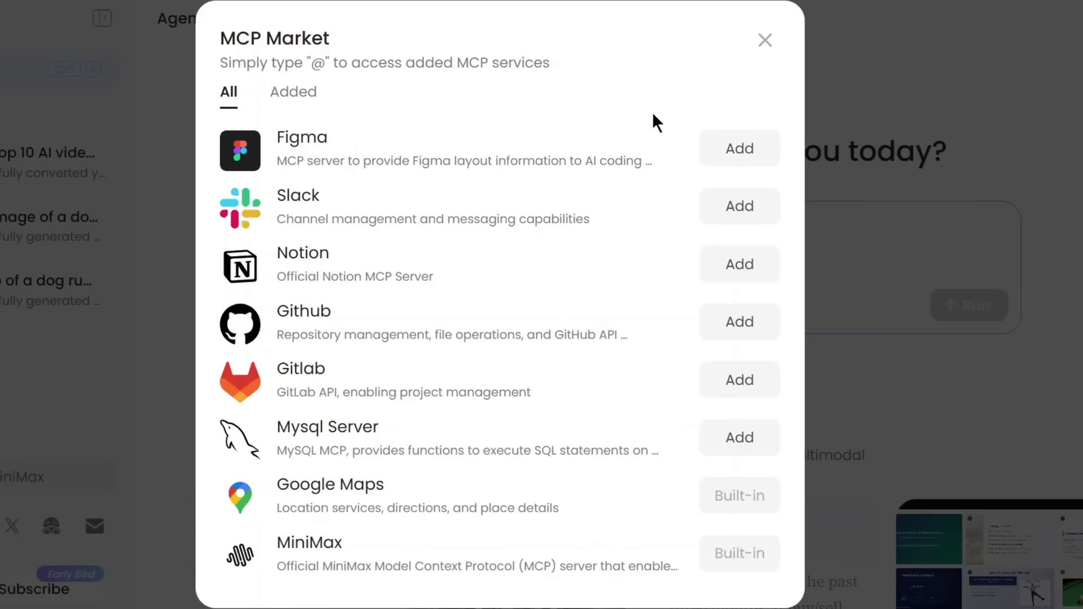
left_click(761, 40)
- Tag MiniMax and type 'Generate an image of a pink haired girl witting in her room with her dog'
left_click(333, 307)
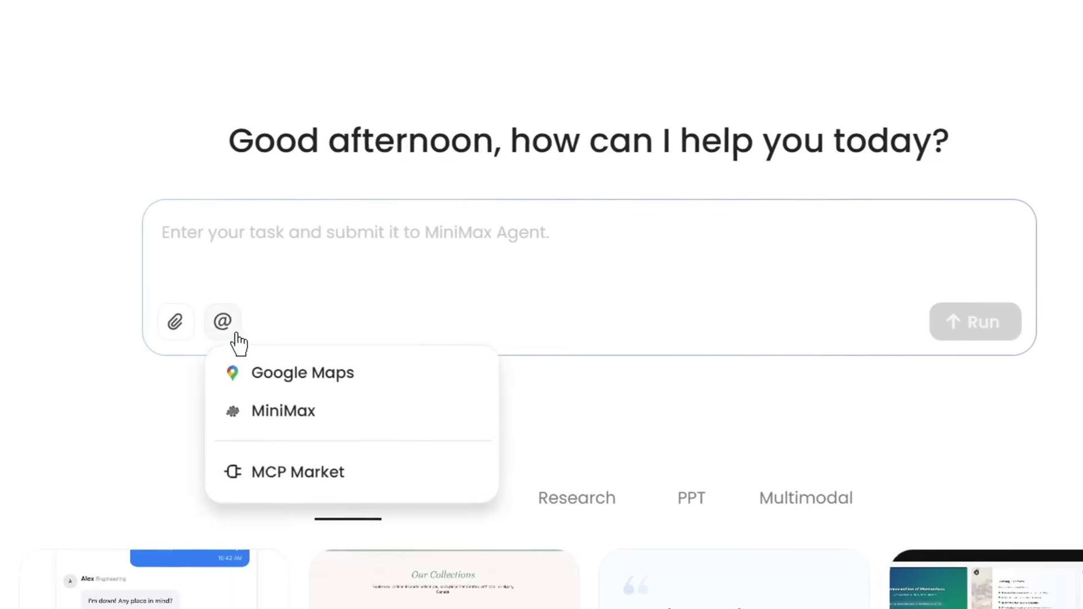
left_click(284, 431)
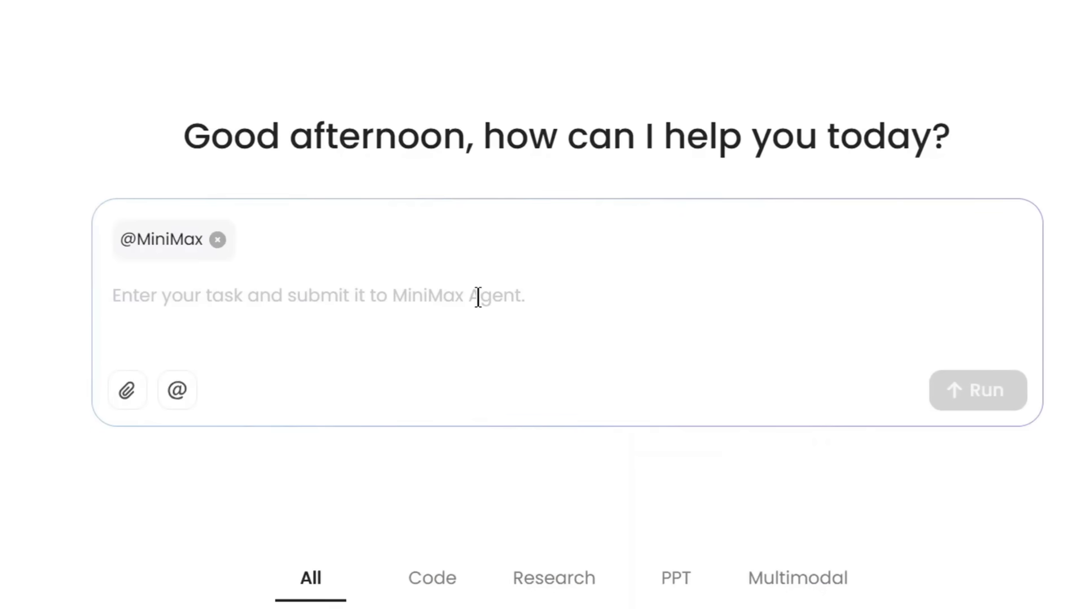
type("Generate an image of a ")
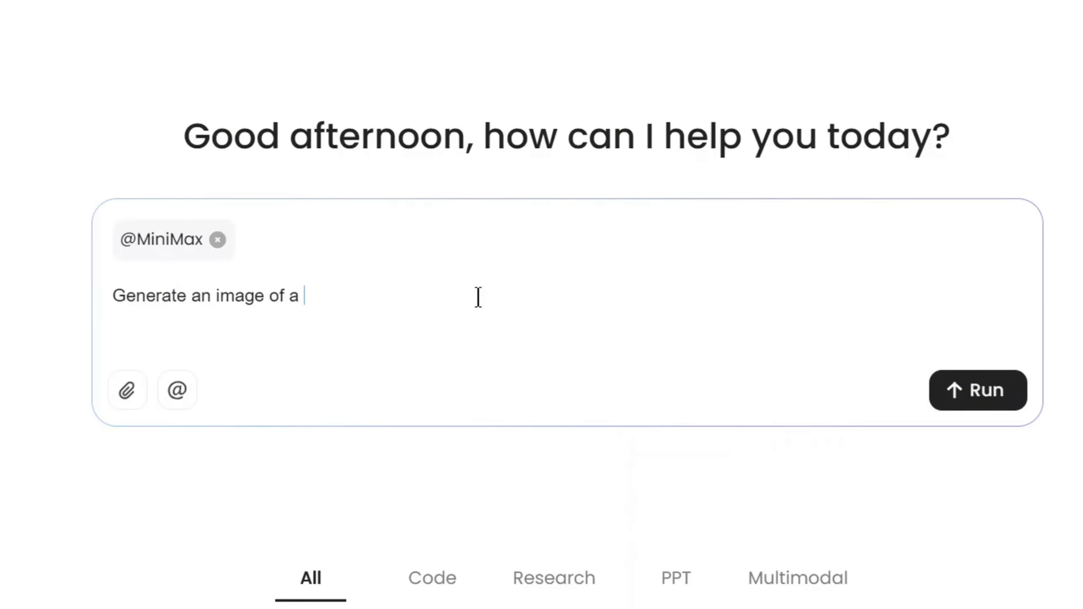
type("pink haired girl w")
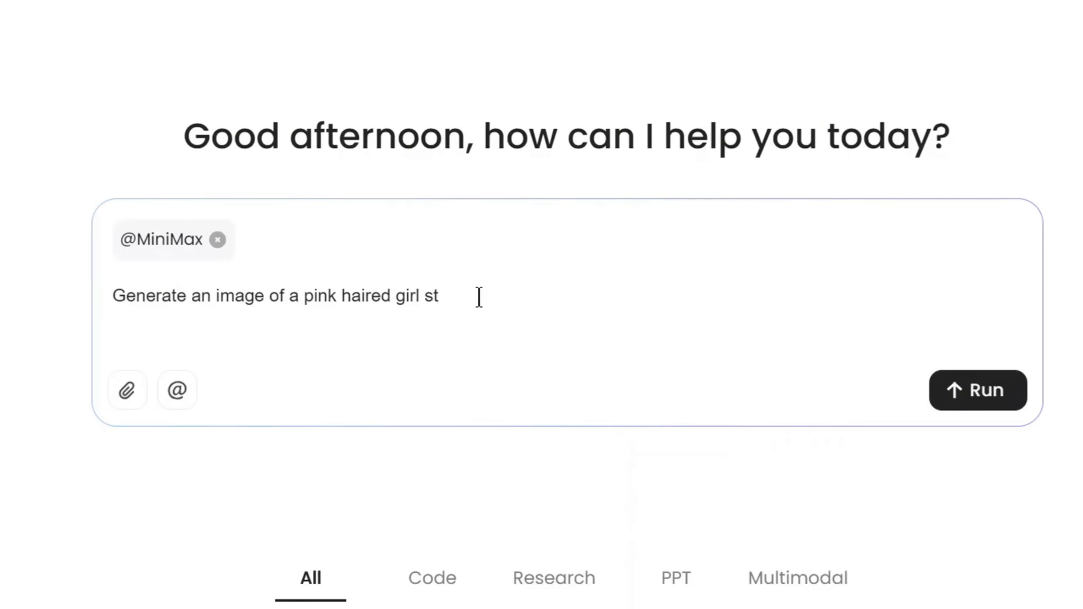
type("itting in her room with her dog")
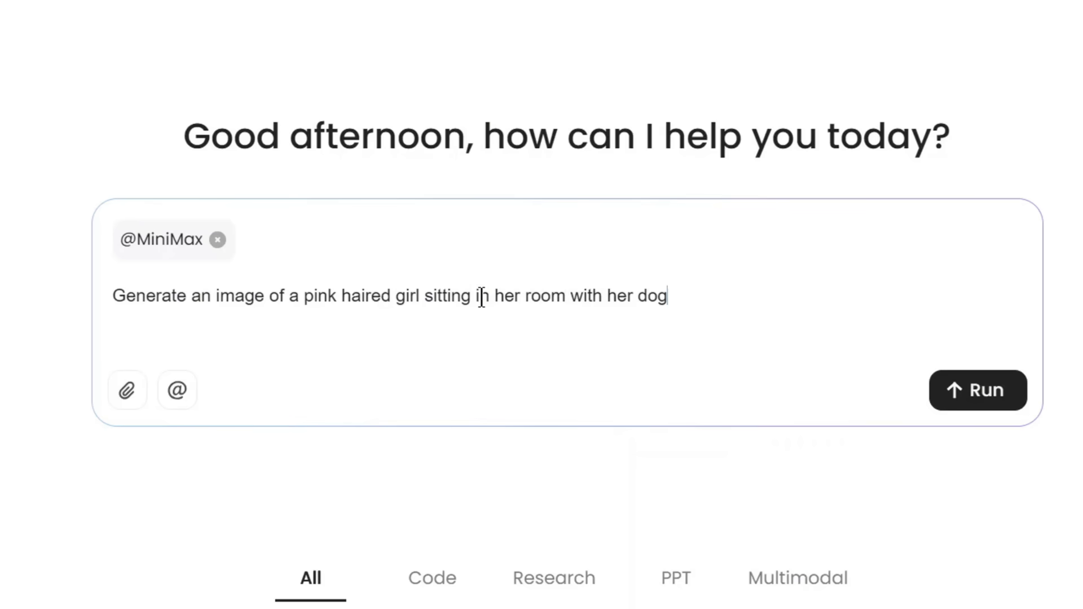
- Change 'girl' to 'woman' in the prompt and run the image generation task
double_click(408, 296)
type("woman")
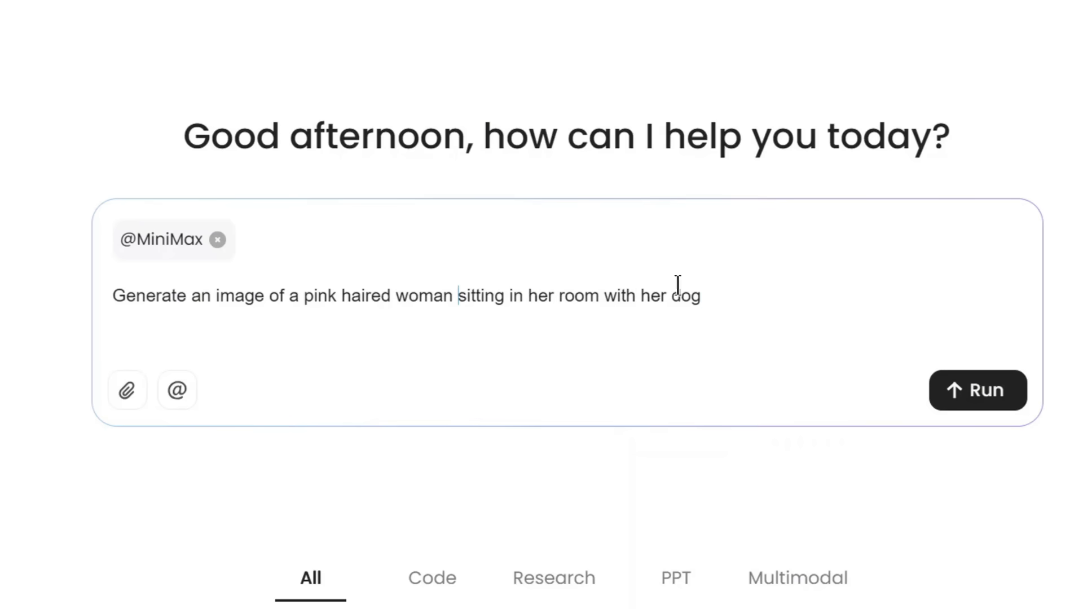
left_click(957, 391)
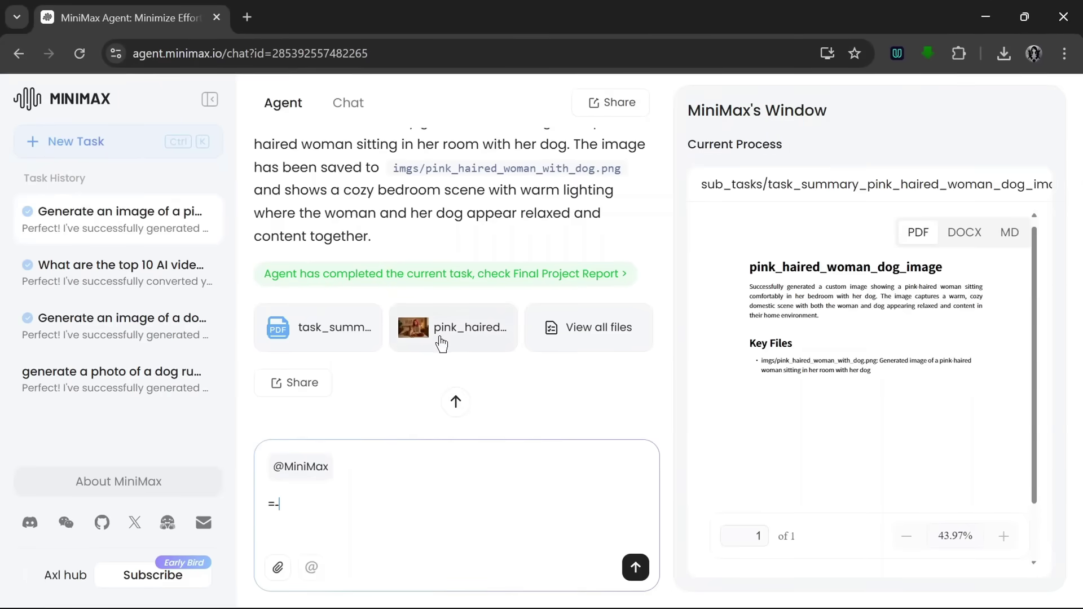
- Preview and download pink_haired_woman_with_dog.png, then clear the message box
left_click(441, 338)
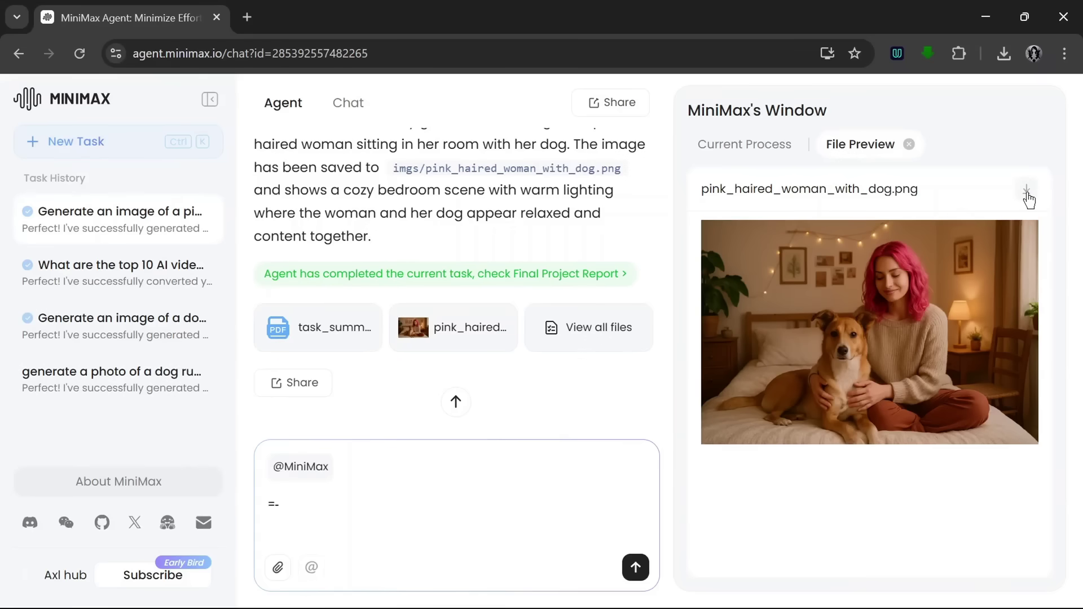
left_click(1026, 192)
key("BackSpace")
key("BackSpace")
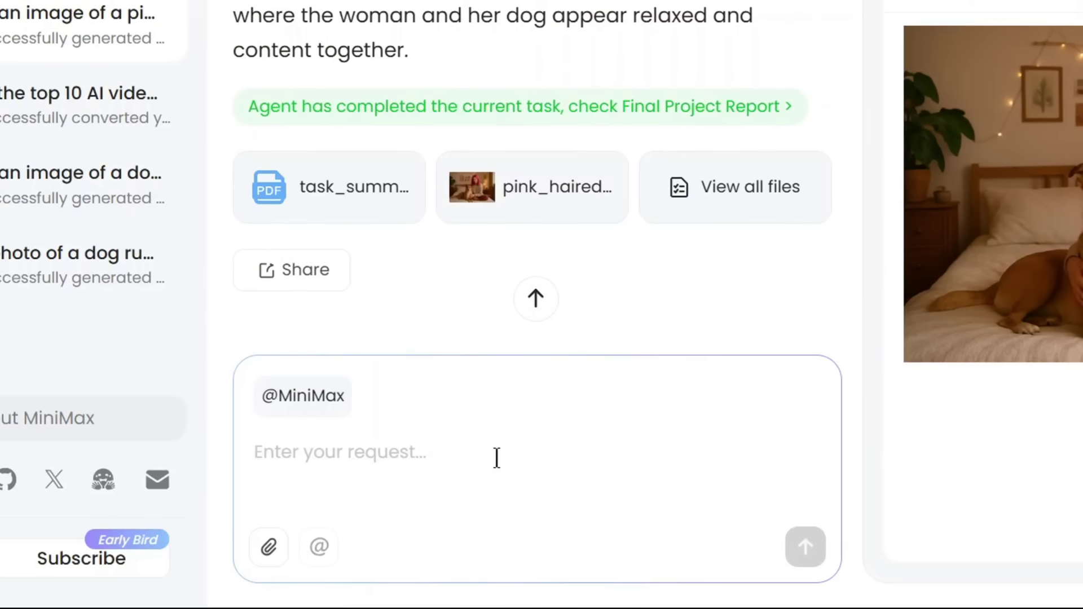
- Ask the agent to turn the image into a video of the girl smiling and looking straight forward
type("Now ")
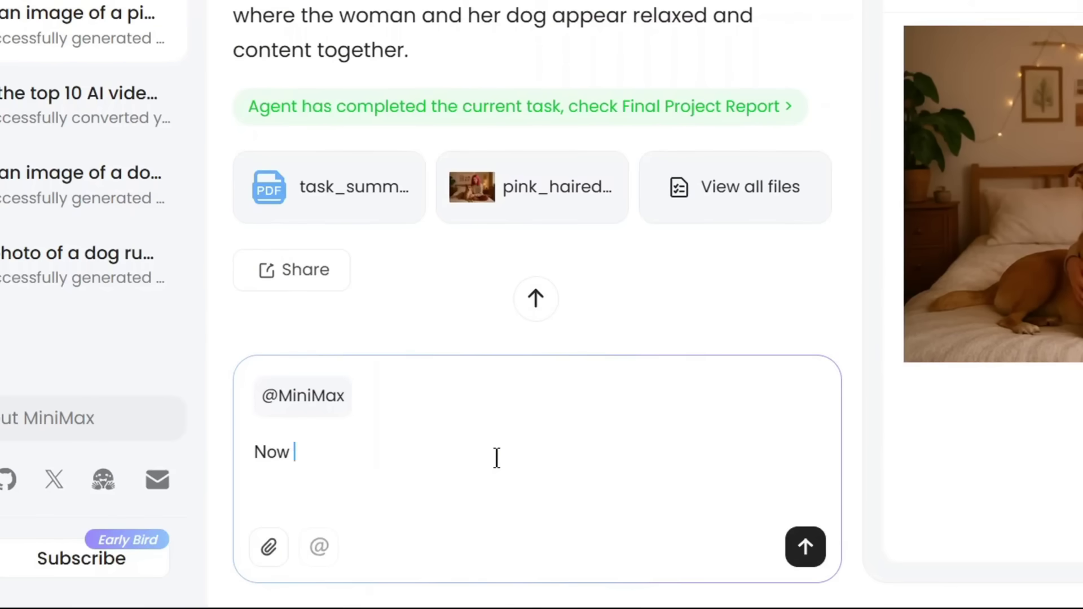
type("create a video from this image of the girl")
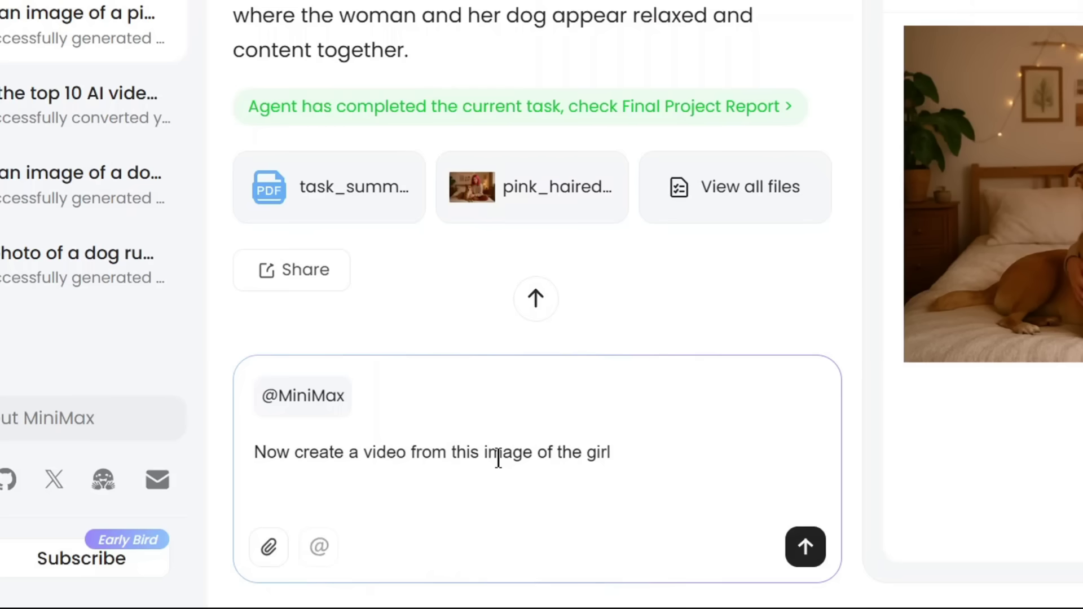
type(" blinking and")
key("BackSpace")
key("BackSpace")
key("BackSpace")
key("BackSpace")
key("BackSpace")
key("BackSpace")
key("BackSpace")
key("BackSpace")
key("BackSpace")
key("BackSpace")
key("BackSpace")
key("BackSpace")
key("BackSpace")
type("smiling and ")
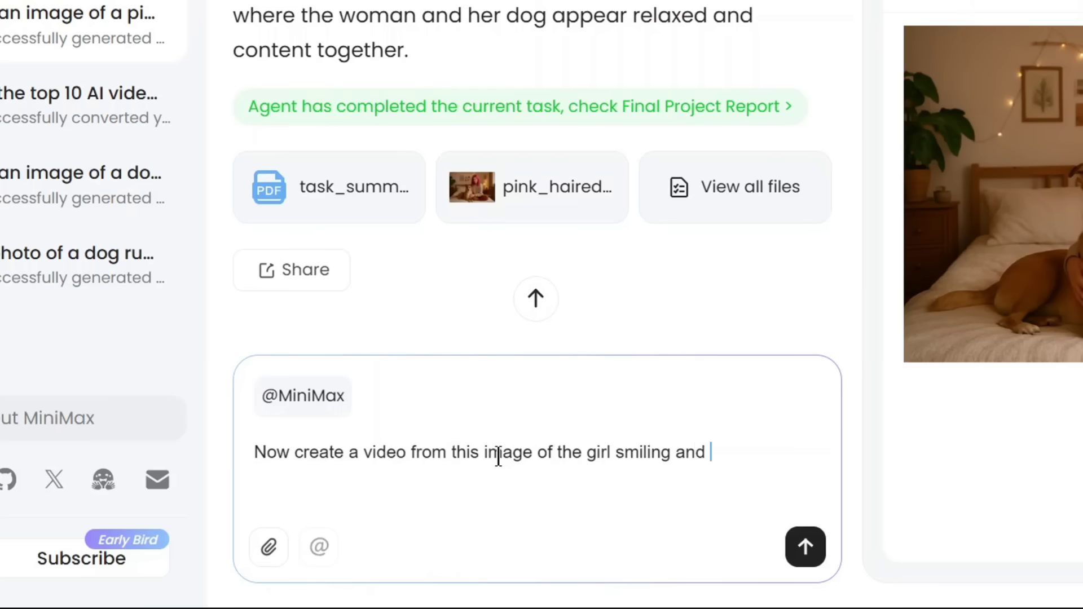
type("looking straight forward")
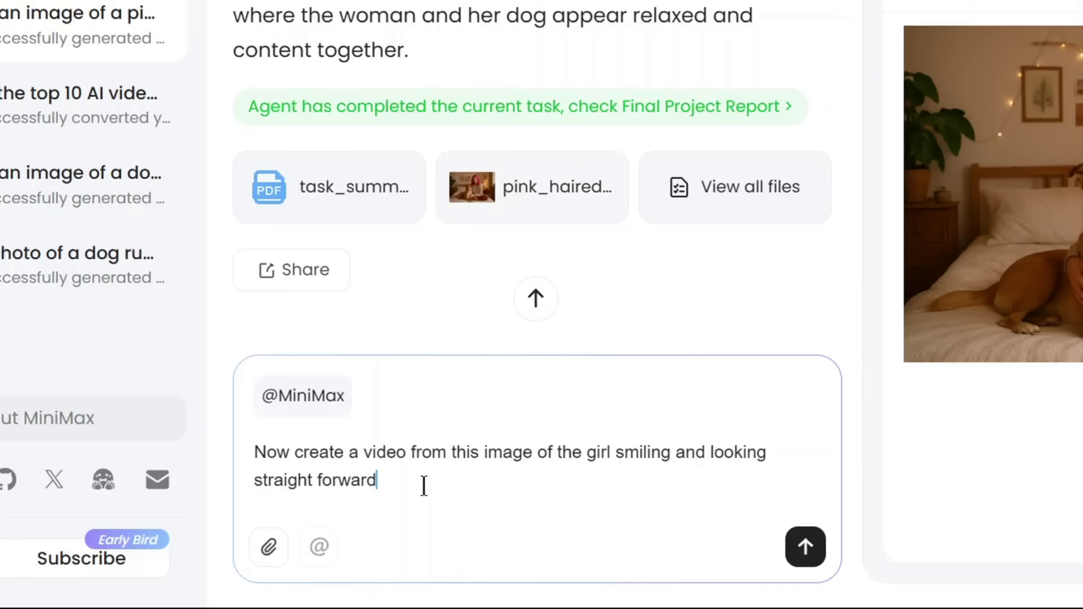
left_click(804, 545)
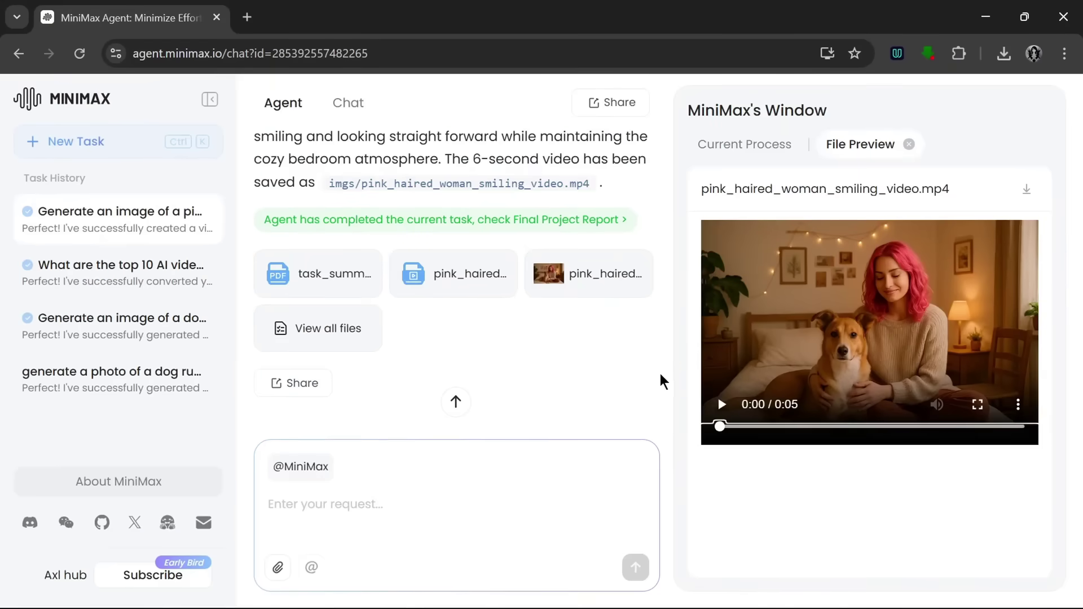
- Play the generated clip full screen, then download pink_haired_woman_smiling_video.mp4 and scroll the chat
left_click(978, 405)
left_click(20, 568)
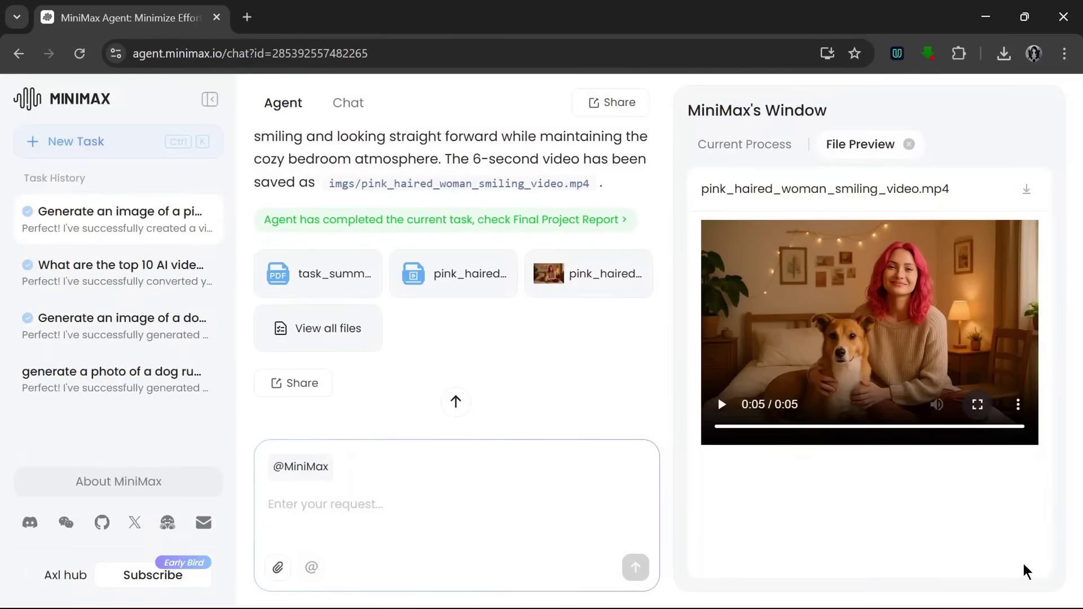
left_click(1026, 189)
scroll(494, 358, "up", 5)
scroll(494, 358, "up", 5)
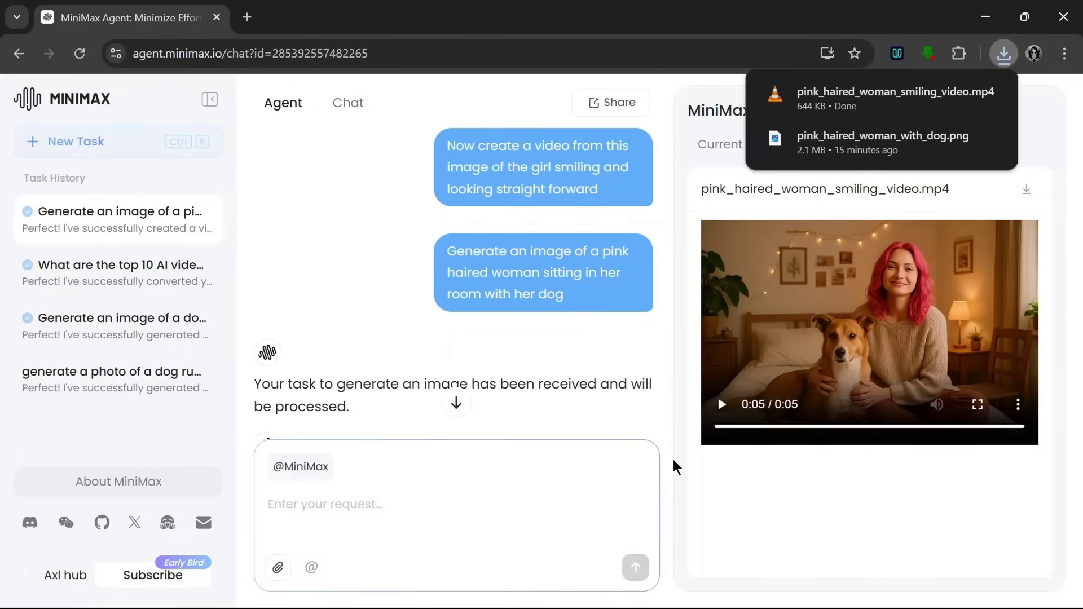
scroll(665, 370, "down", 10)
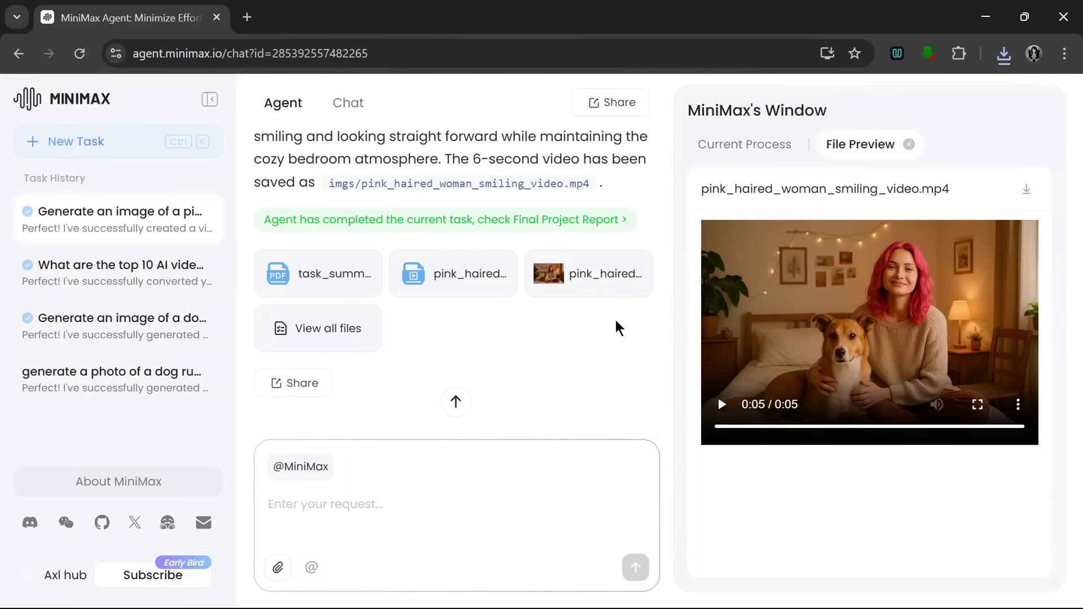
scroll(617, 326, "up", 10)
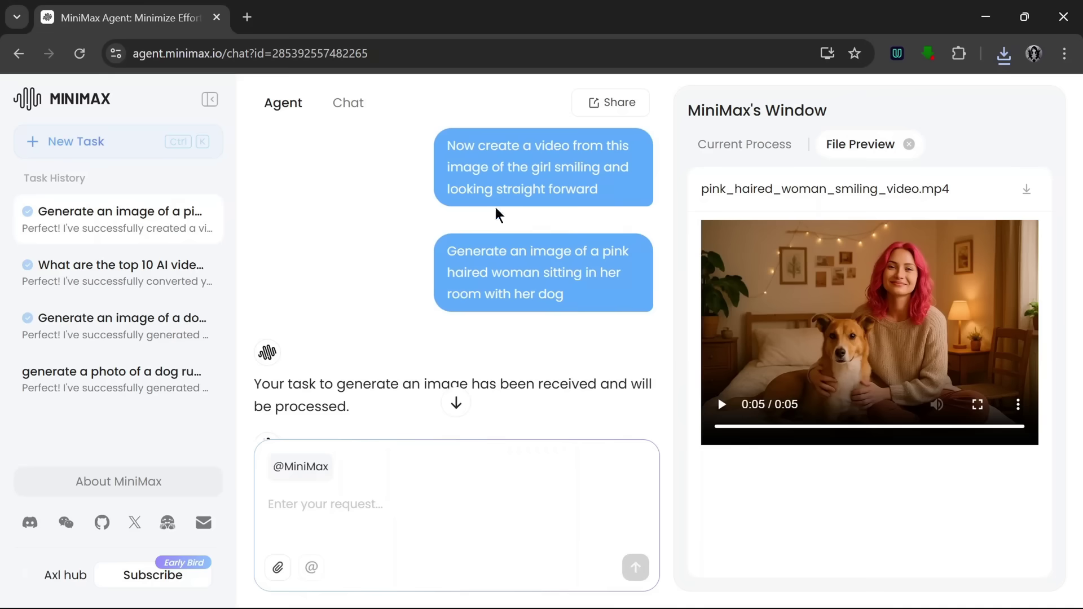
scroll(575, 310, "down", 10)
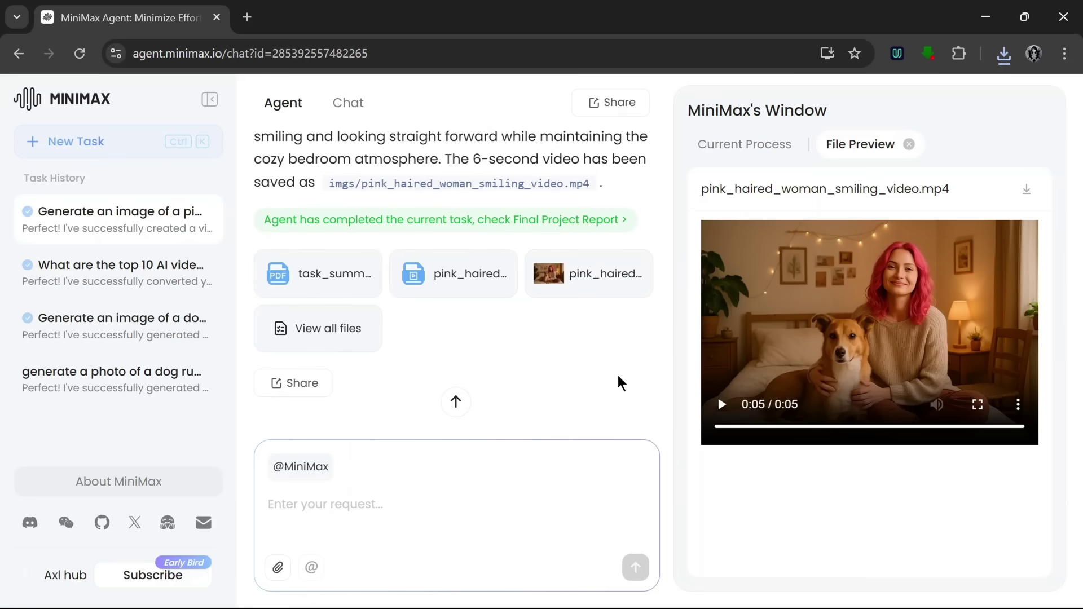
- Start a fresh task with MiniMax tagged in the prompt
left_click(65, 103)
left_click(398, 338)
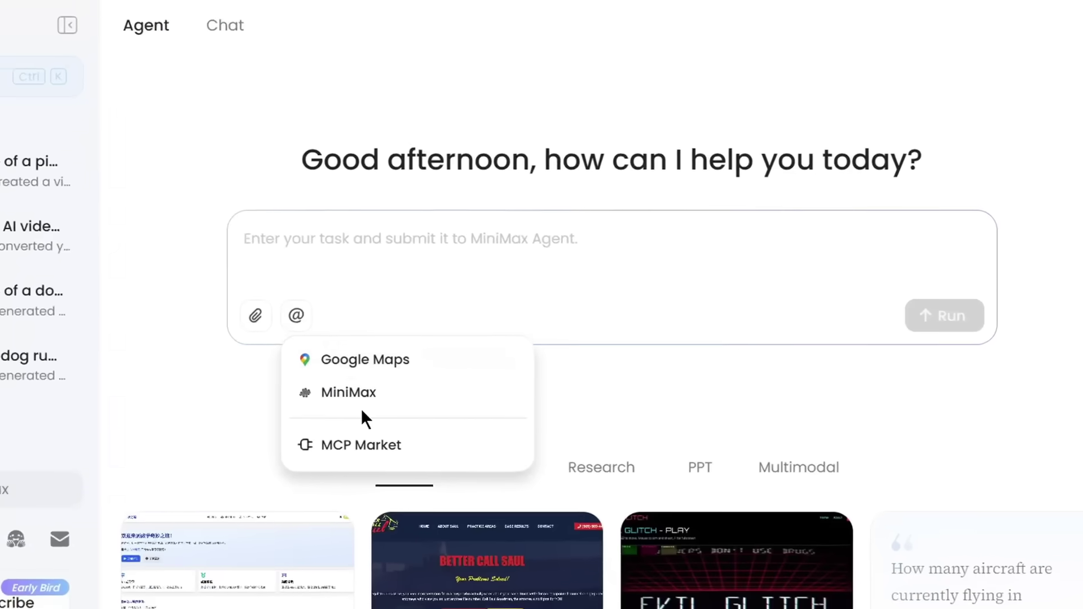
left_click(446, 401)
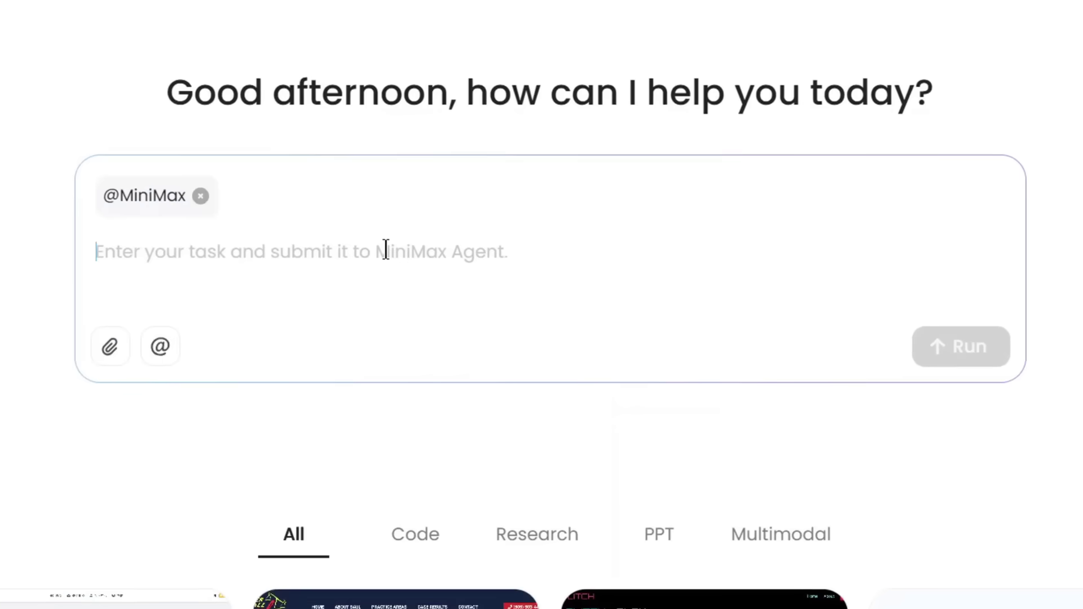
- Request a video of a slow zoom shot of a car rotating on a store platform
type("Generate a video of a sl")
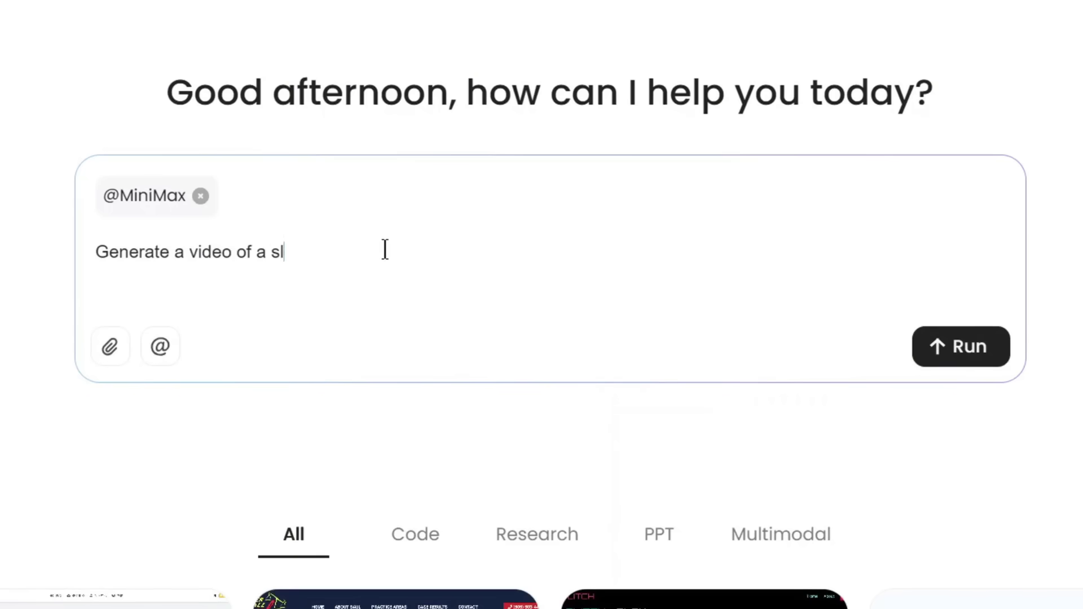
type("ow zoom shot of a car on a")
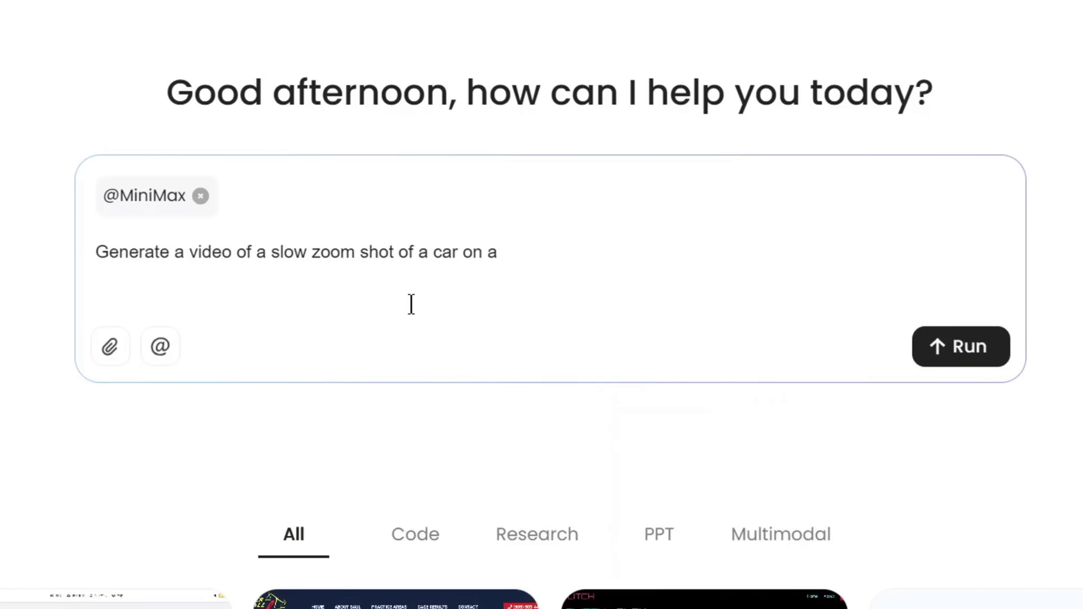
key("BackSpace")
key("BackSpace")
key("BackSpace")
key("BackSpace")
type("in a store platform")
key("ctrl+Left")
key("Left")
type("store")
key("ctrl+Left")
key("ctrl+Left")
key("ctrl+Left")
key("Left")
type("rotating")
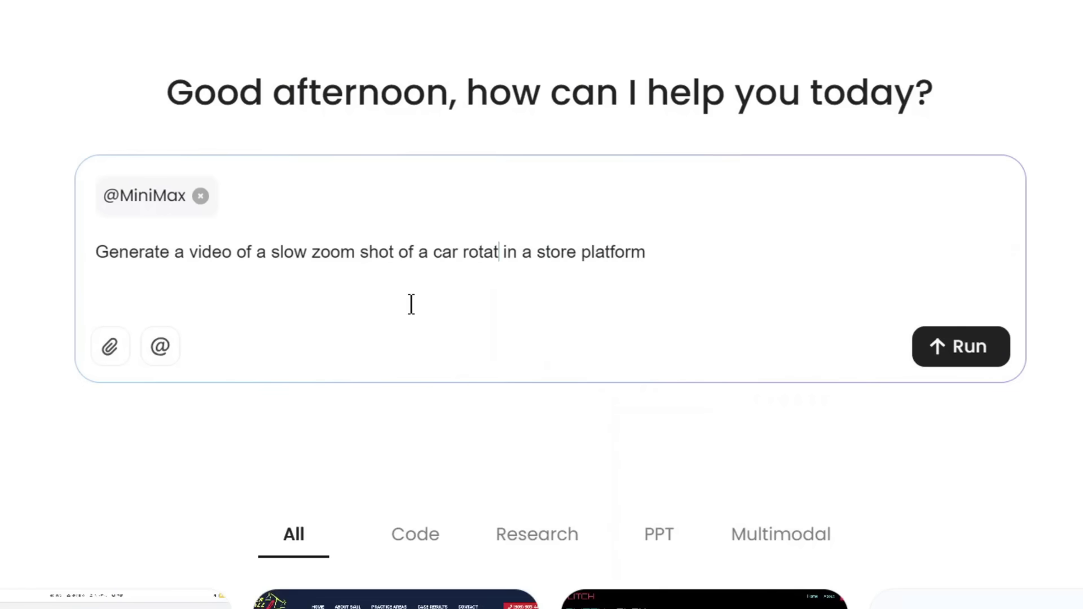
double_click(544, 270)
type("on a")
key("ctrl+Delete")
key("ctrl+Delete")
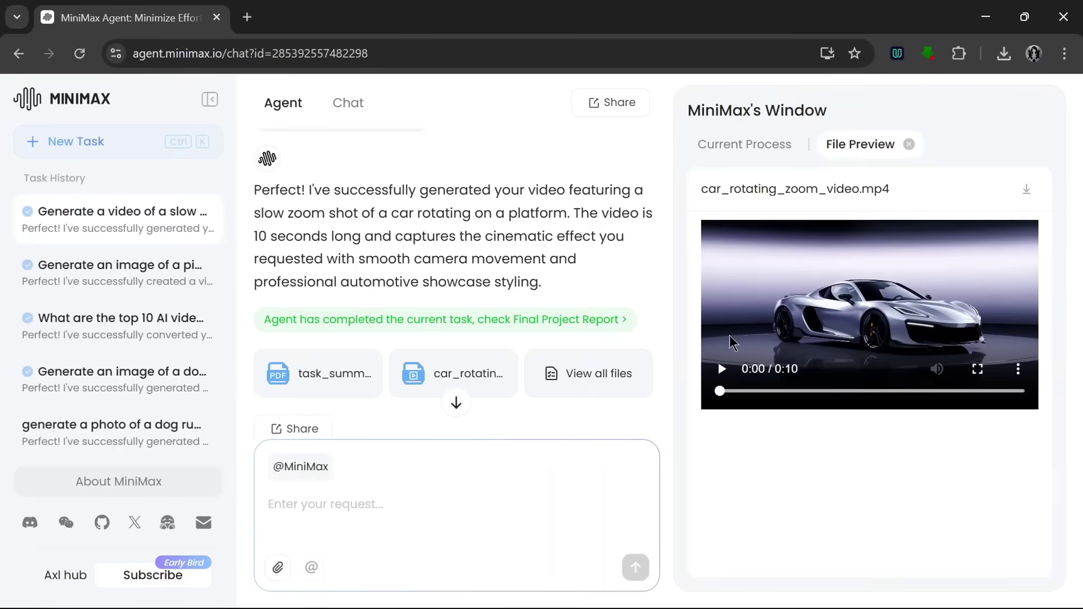
- Play the car video full screen and download car_rotating_zoom_video.mp4
left_click(978, 369)
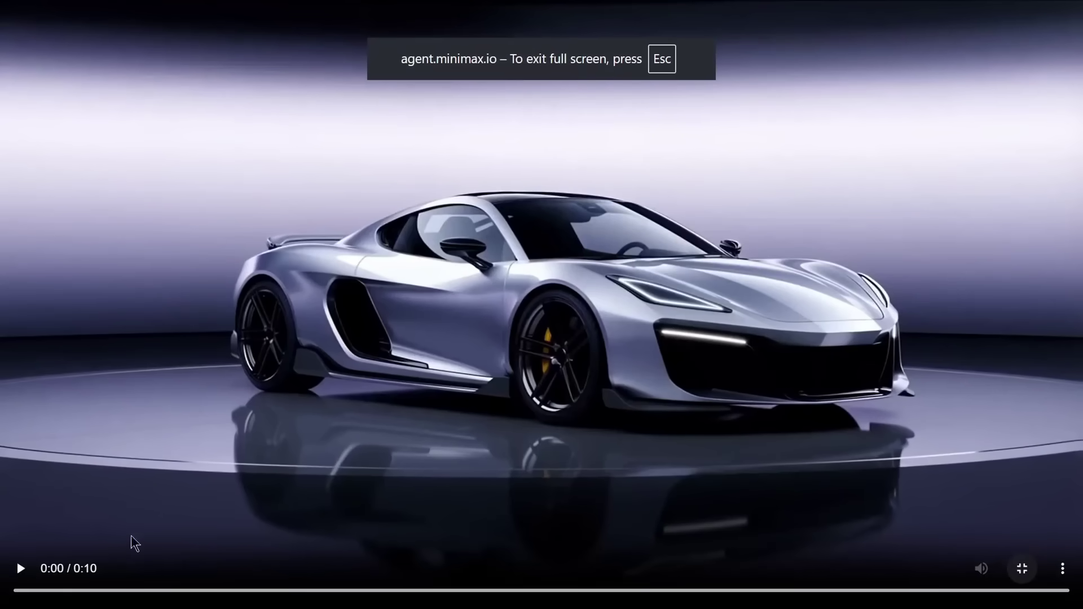
left_click(20, 568)
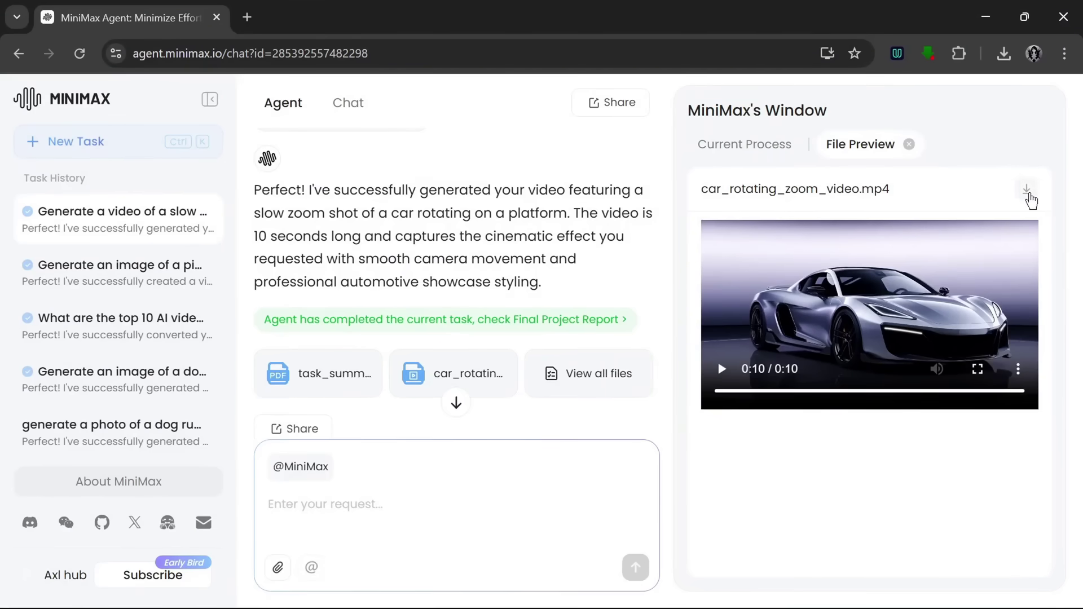
left_click(1028, 193)
left_click(169, 140)
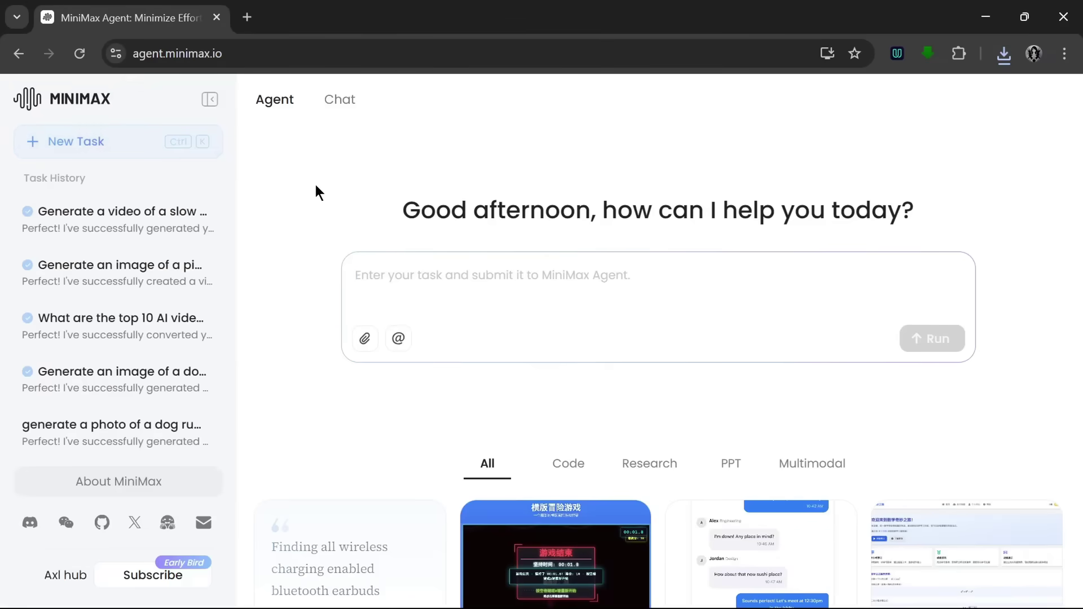
left_click(398, 339)
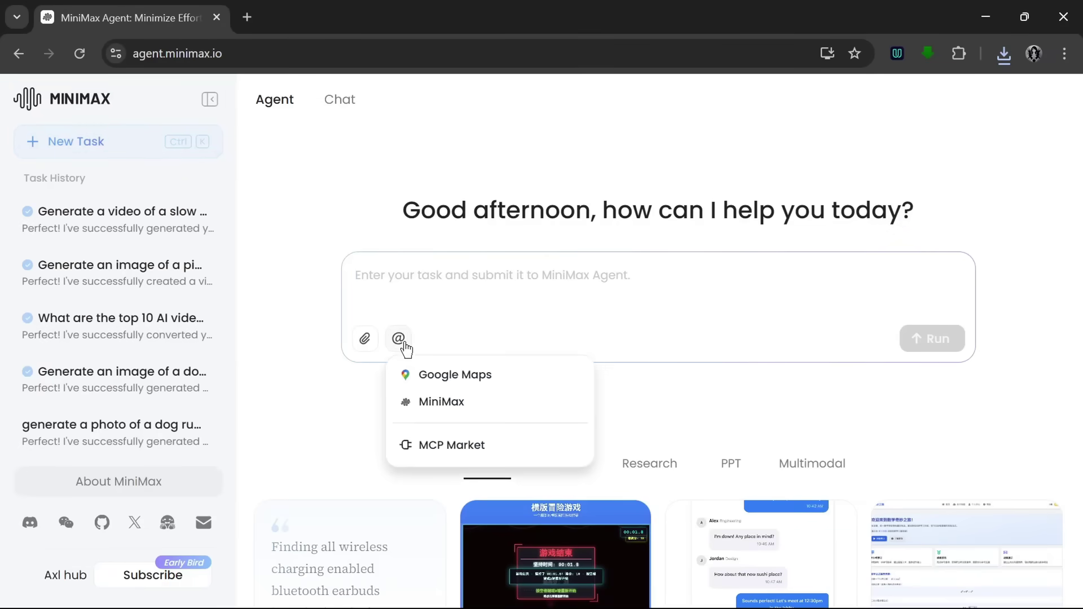
left_click(466, 449)
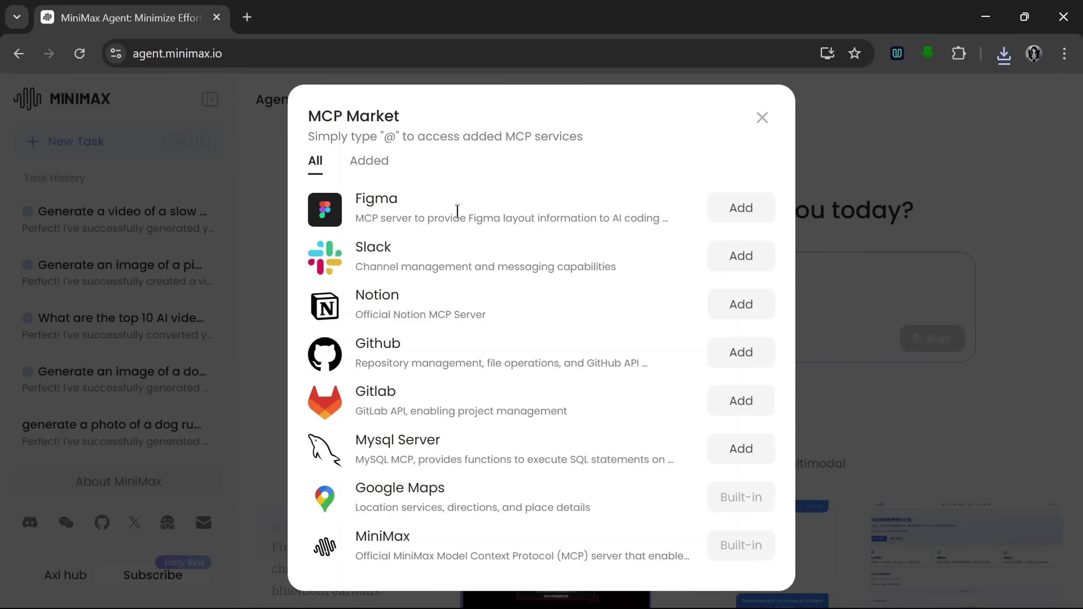
left_click(762, 118)
- Tag MiniMax and submit the prompt 'Generate a video of a dog walking on ice'
left_click(366, 332)
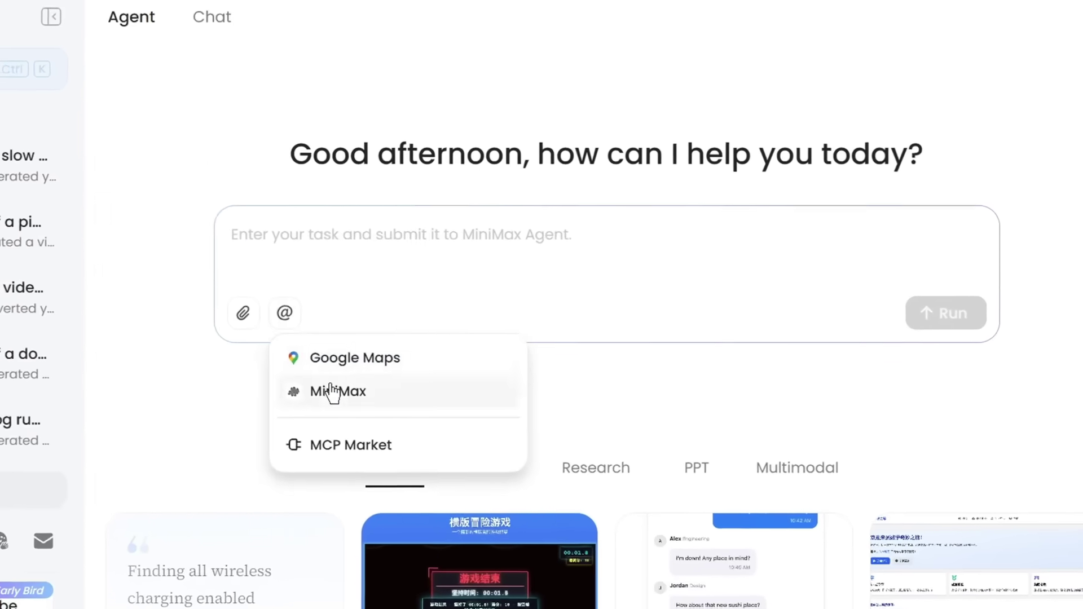
left_click(403, 400)
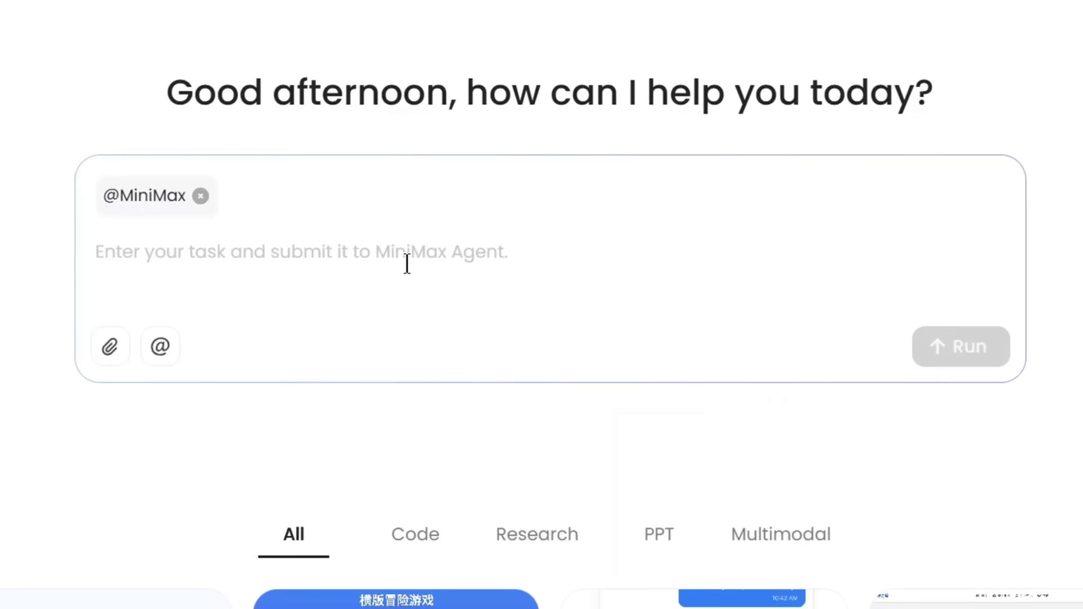
type("A")
key("BackSpace")
type("Ge")
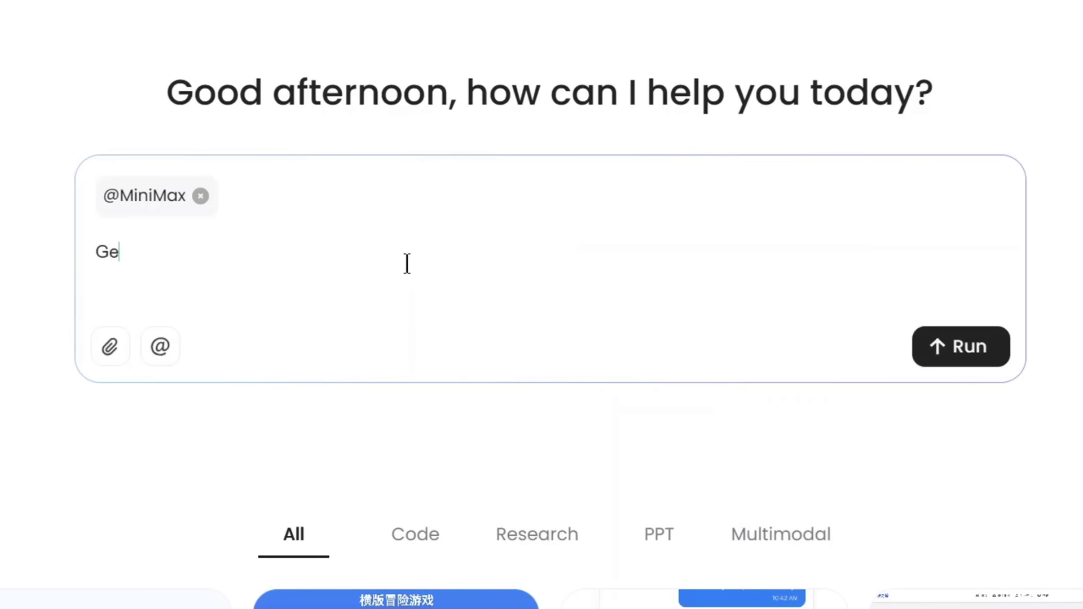
type("nerate a video of a dog running")
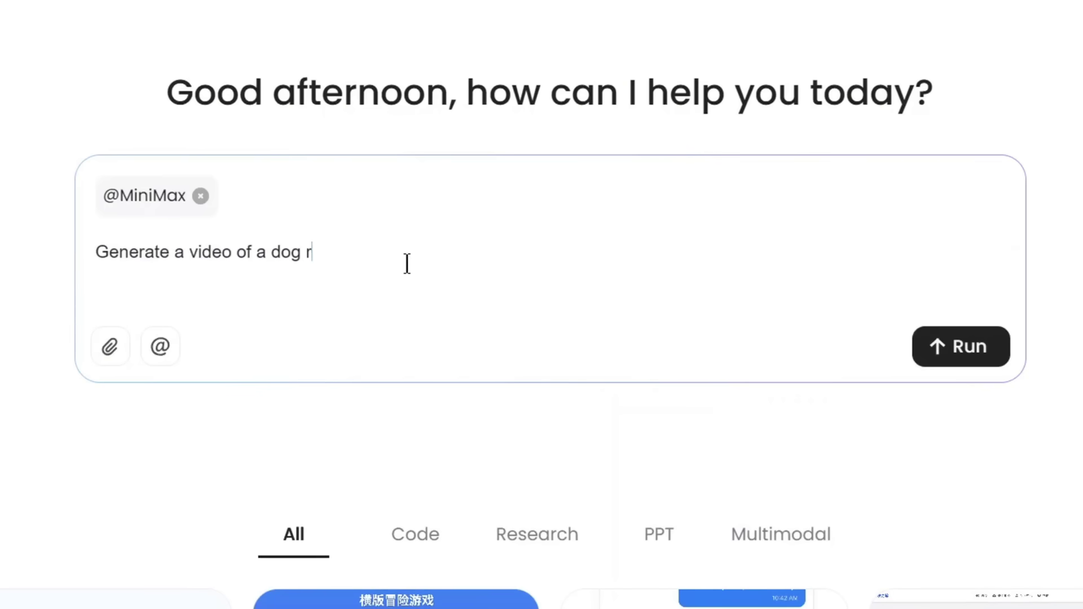
key("BackSpace")
key("BackSpace")
key("BackSpace")
key("BackSpace")
key("BackSpace")
key("BackSpace")
key("BackSpace")
key("BackSpace")
type("walking on i")
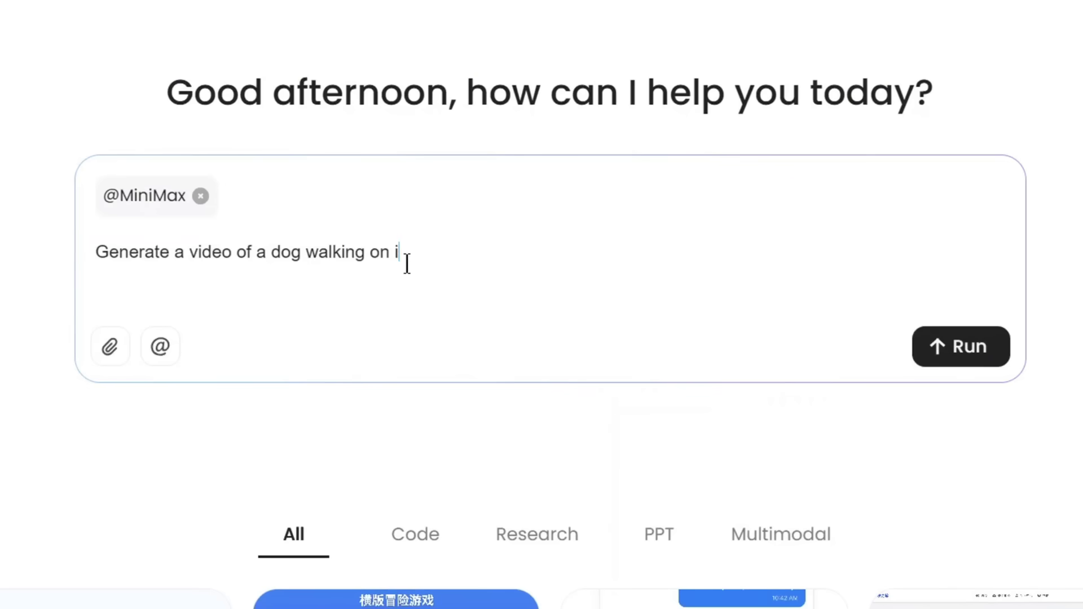
type("ce")
left_click(957, 347)
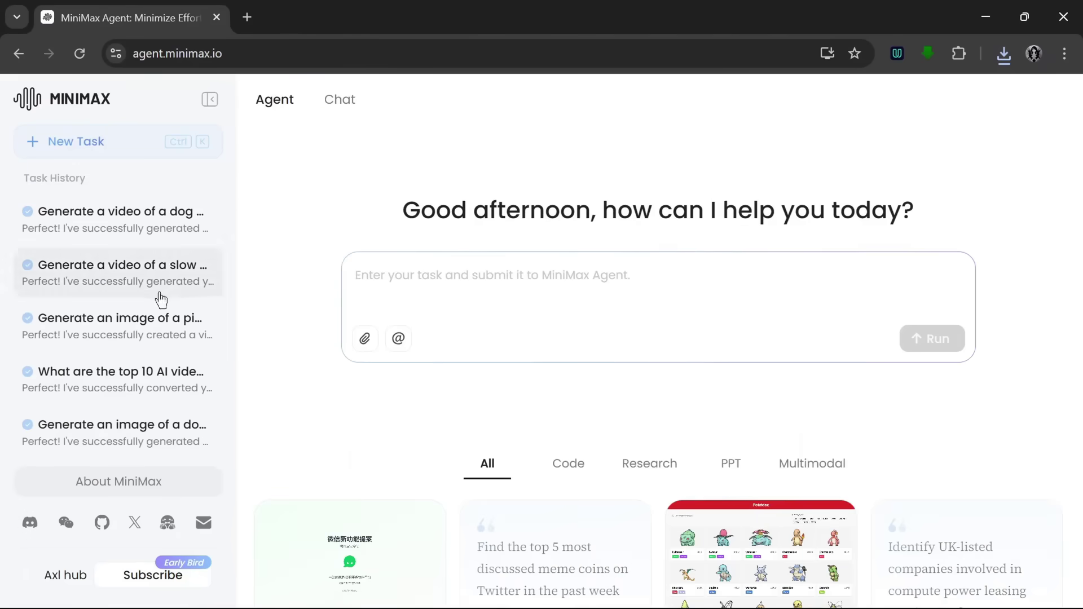
left_click(402, 340)
left_click(457, 445)
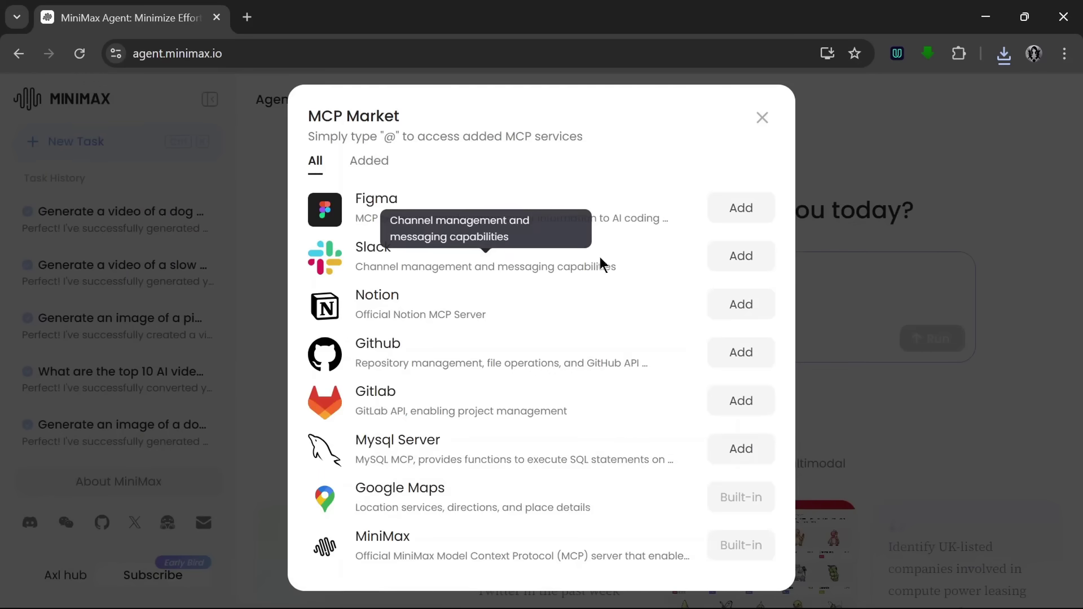
left_click(762, 120)
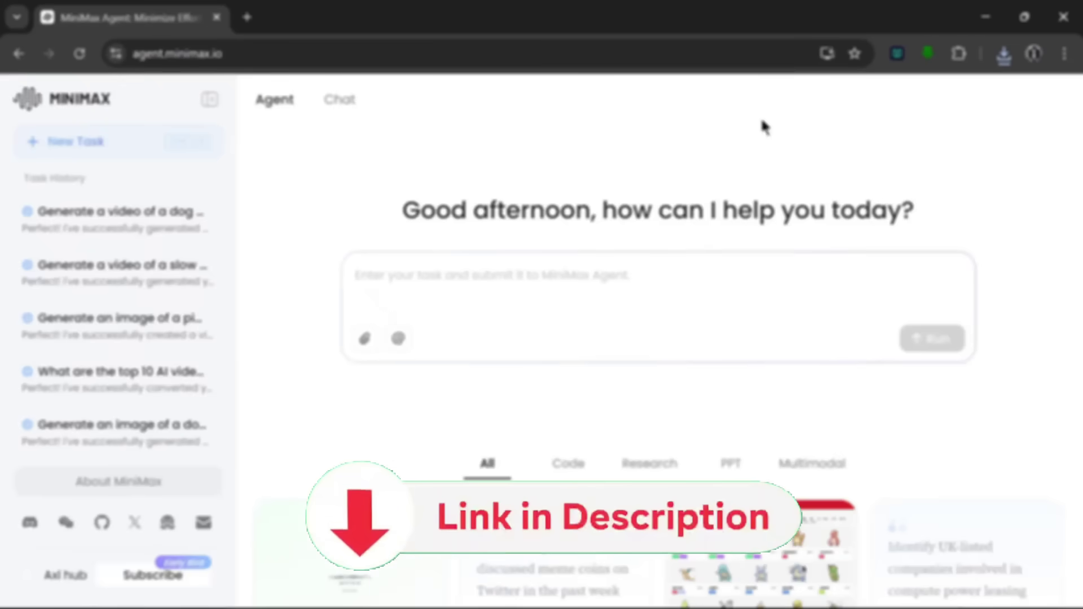